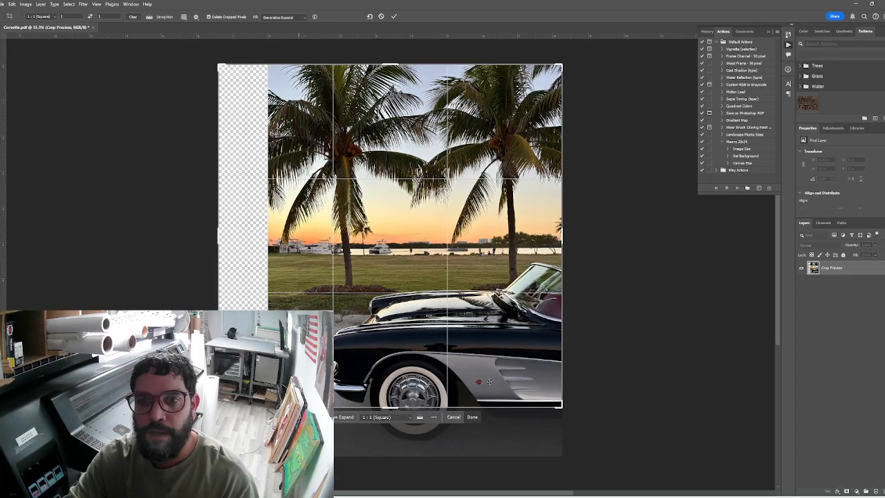
Extend the 1:1 crop beyond the left edge of the car photo and fill the empty strip with Generative Expand
drag(217, 391, 194, 415)
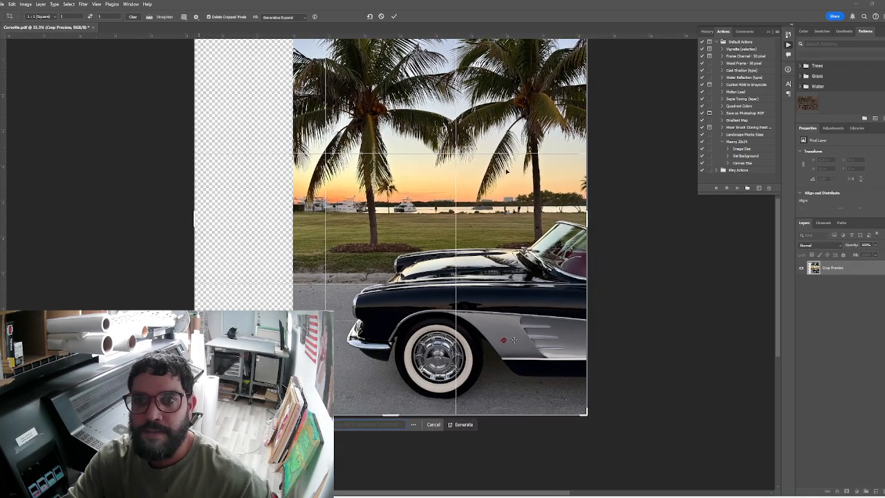
drag(605, 180, 591, 211)
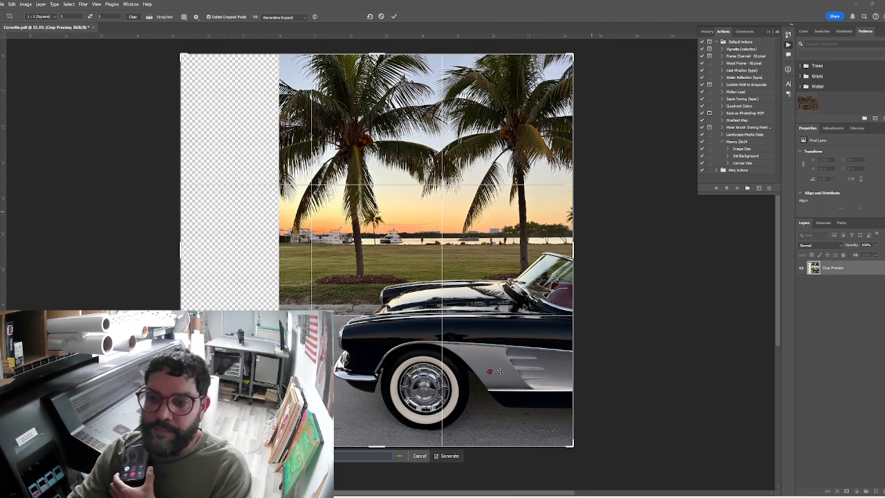
click(450, 456)
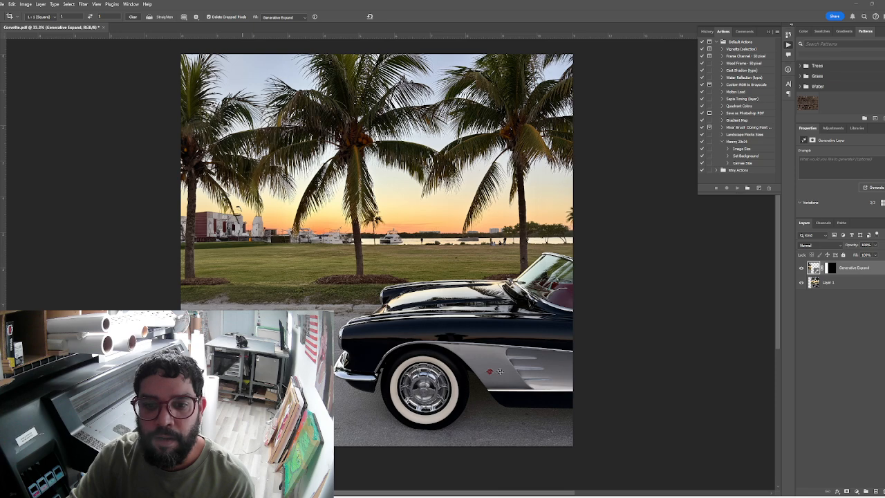
Browse the Generative Expand variations and choose the third one, with the leaning palm tree
click(220, 460)
click(220, 459)
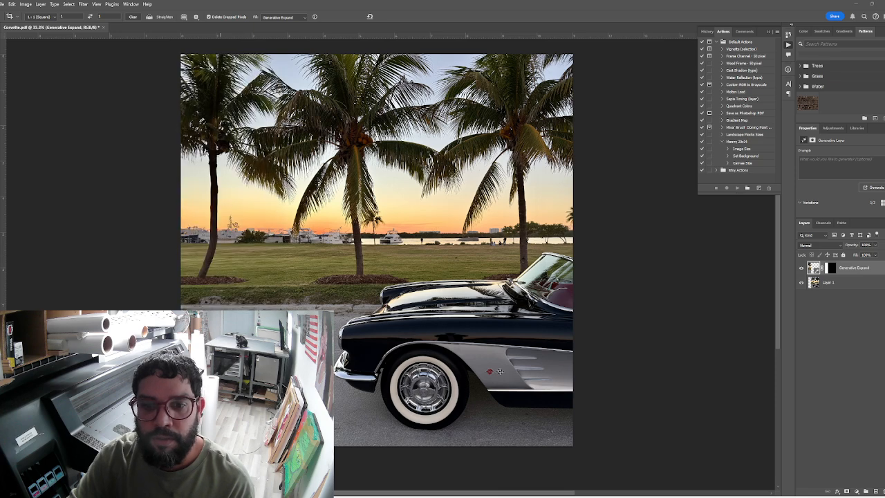
click(241, 460)
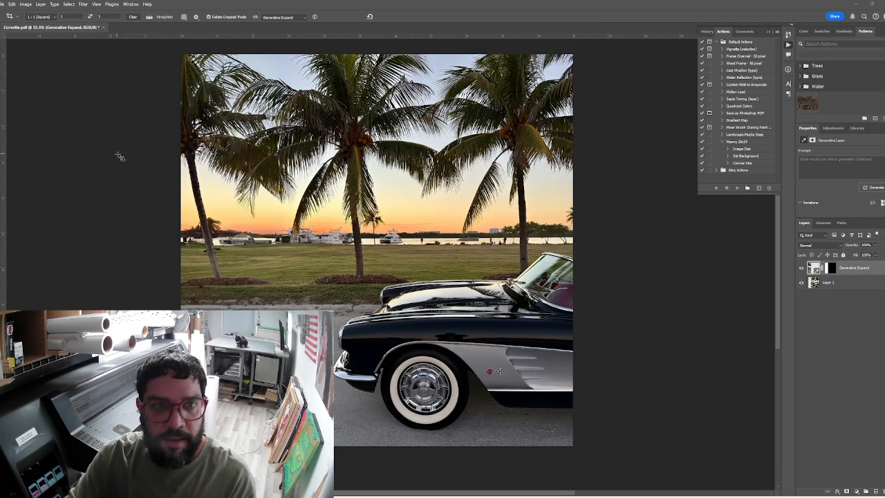
Select the generated boats beside the leaning palm, replace them using Generative Fill without a prompt, and generate additional variations
key(m)
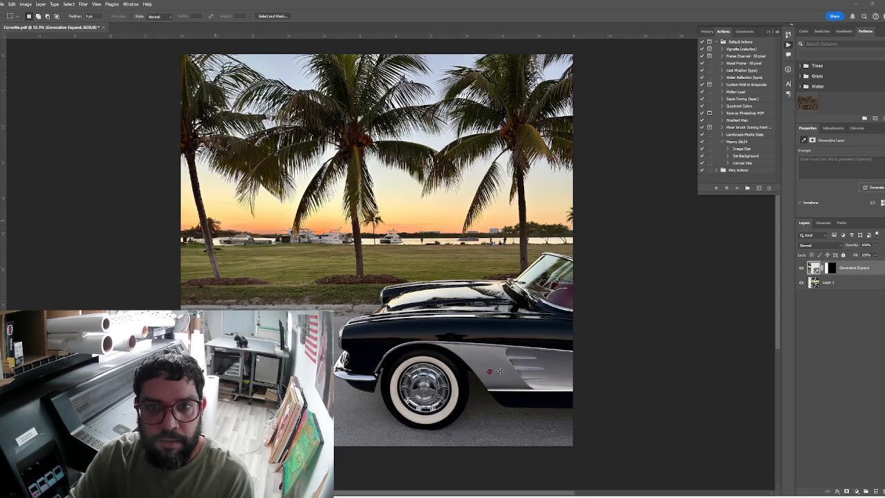
drag(216, 215, 294, 254)
click(208, 264)
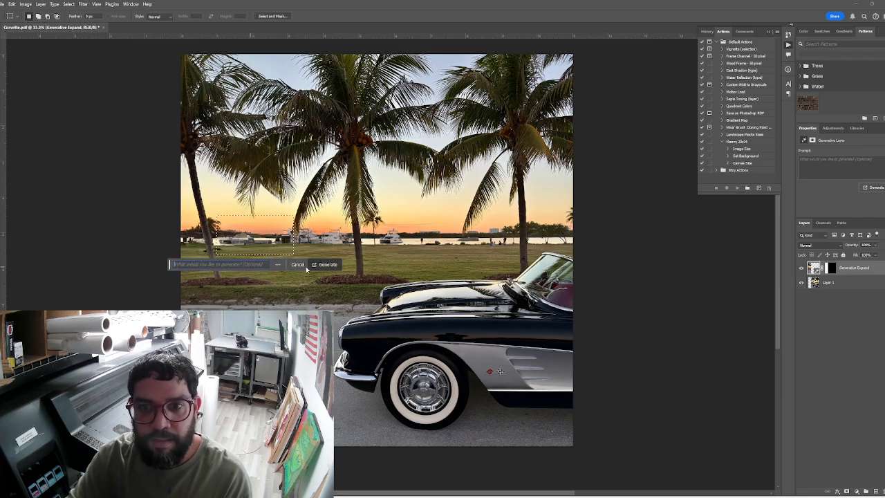
click(327, 265)
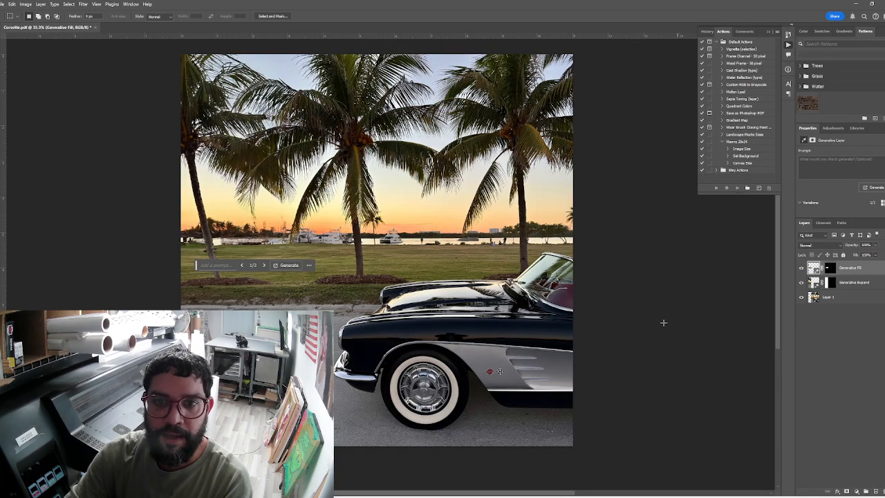
click(263, 266)
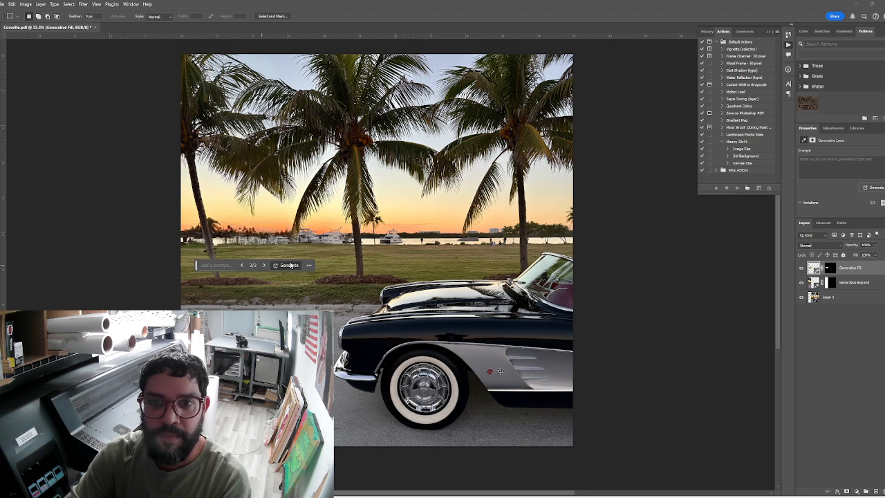
click(286, 265)
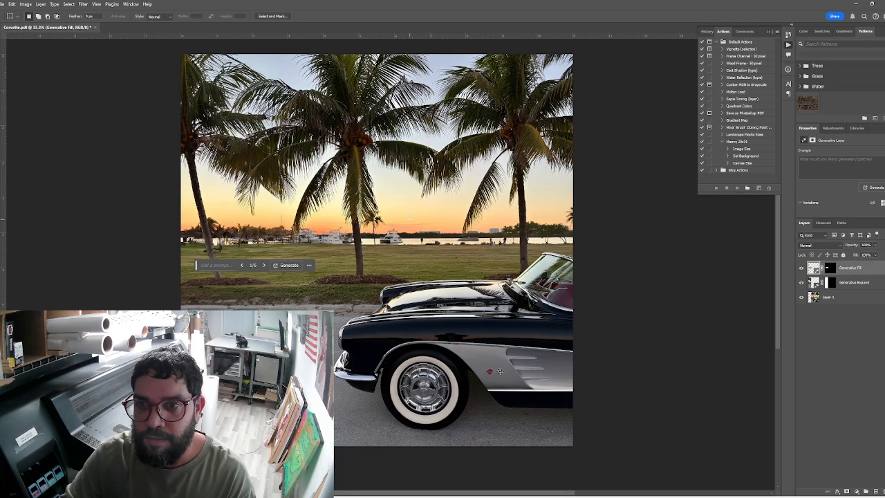
Copy the shoreline strip between the two original palms from Layer 1 to a new layer, move it over the generated shoreline and bring it to front
drag(410, 219, 515, 255)
click(842, 297)
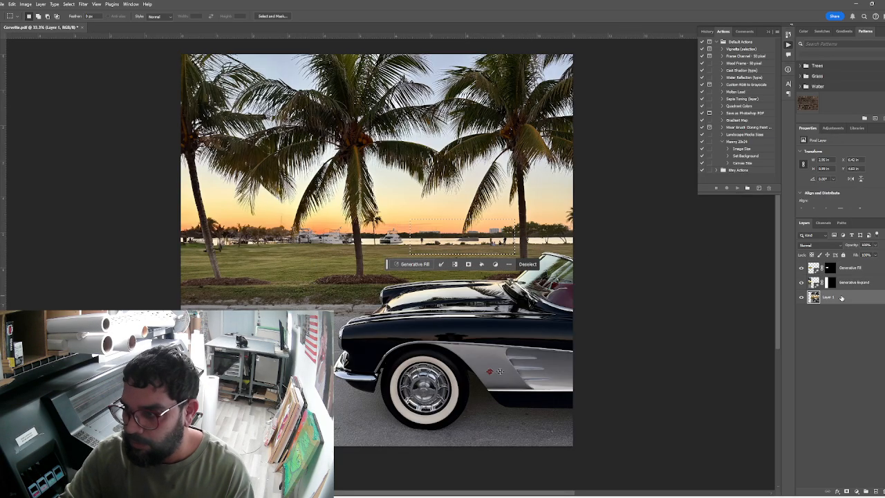
key(ctrl+j)
key(v)
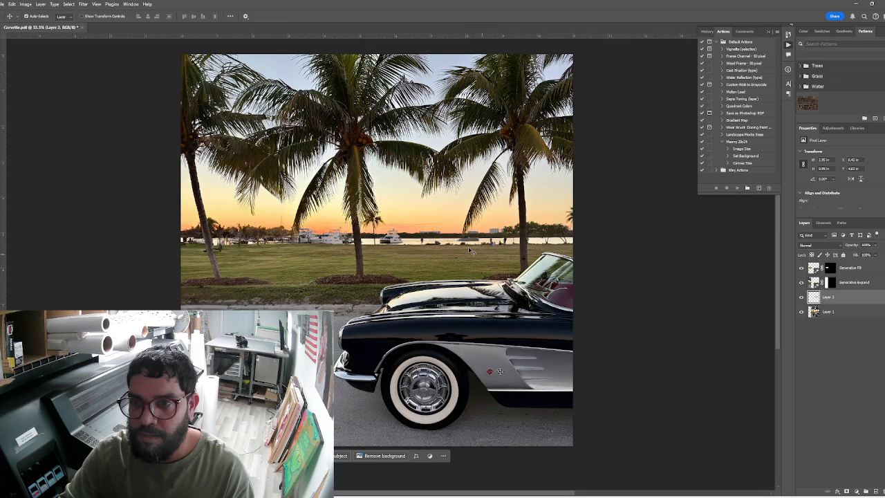
drag(468, 251, 252, 240)
key(ctrl+shift+bracketright)
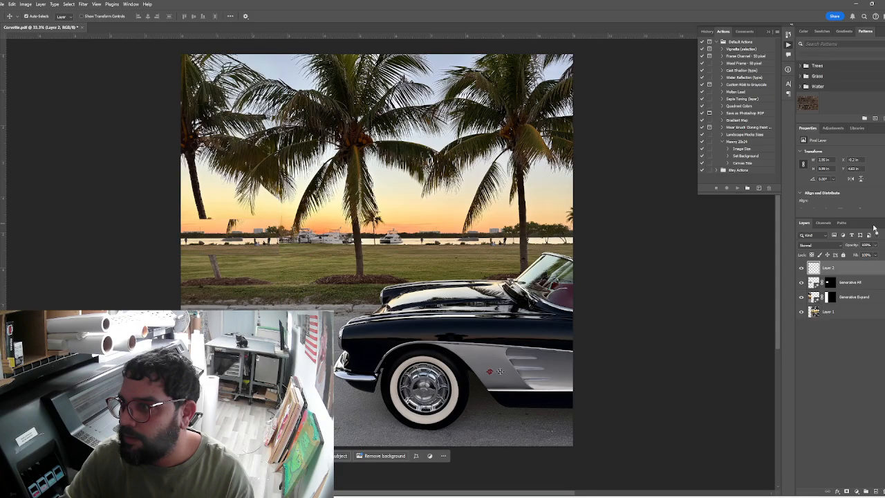
Hide the generative layers to line the copied strip up with the original shoreline, and show the Generative Expand layer again
click(801, 297)
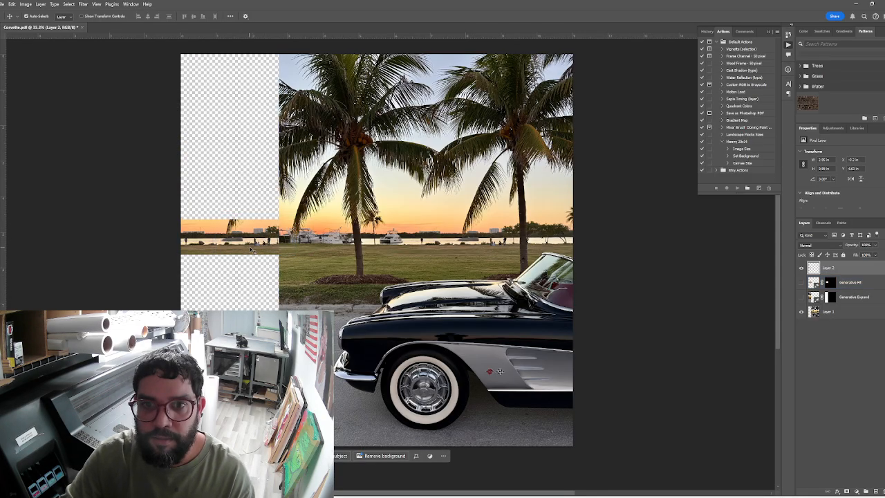
drag(274, 235, 261, 235)
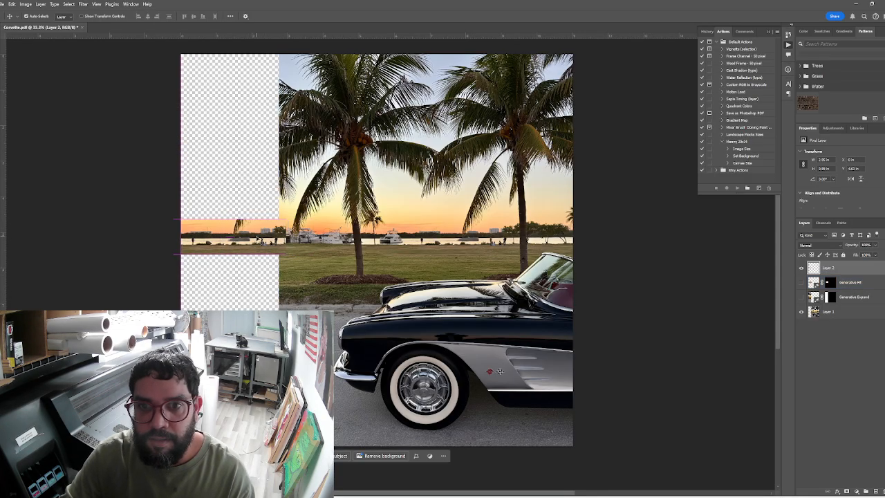
click(802, 297)
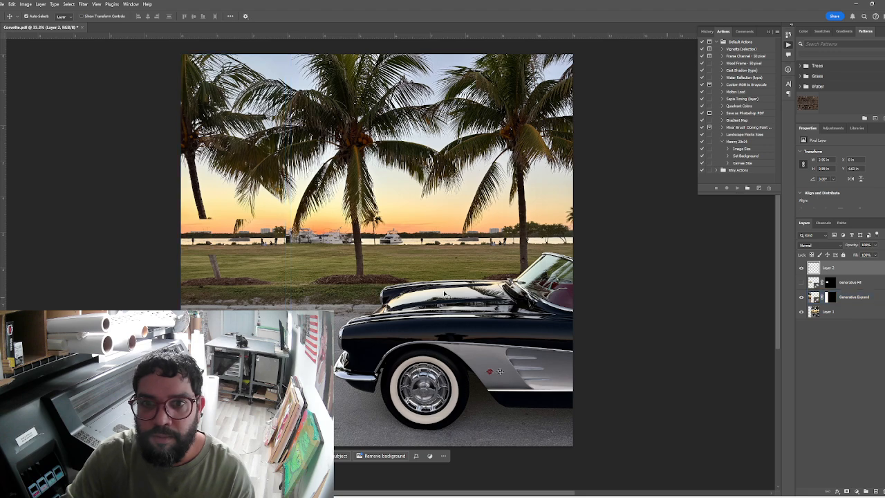
click(828, 312)
drag(261, 242, 269, 222)
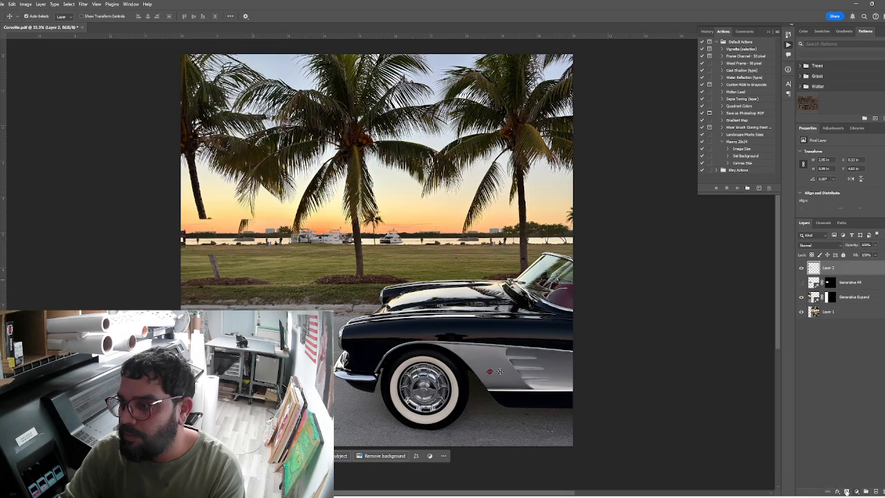
Try to blend the copied shoreline strip using a layer mask and a smaller brush, and undo the mask and the copied strip
click(857, 491)
key(b)
key(bracketleft)
key(bracketleft)
key(bracketleft)
key(bracketleft)
key(bracketleft)
key(bracketleft)
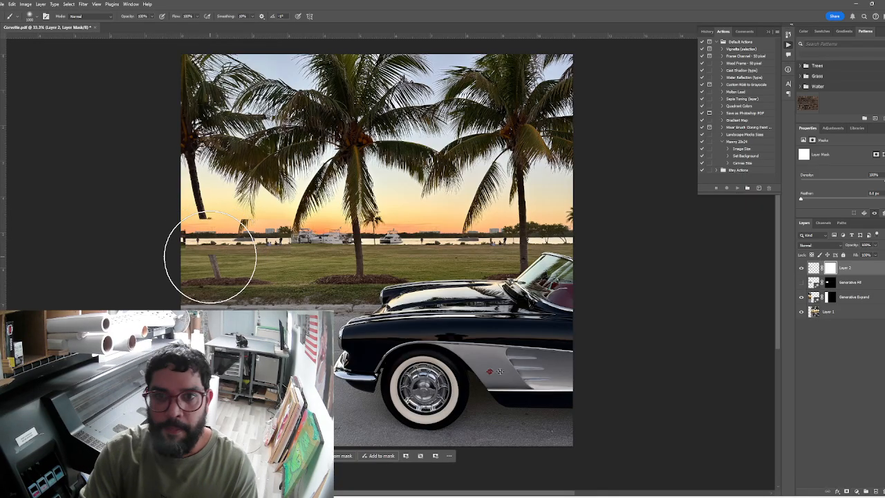
key(bracketleft)
key(bracketleft)
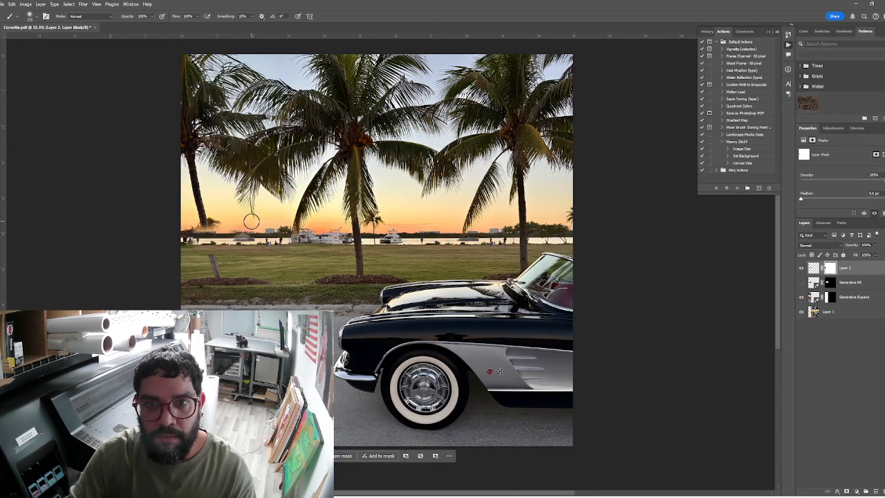
key(ctrl+z)
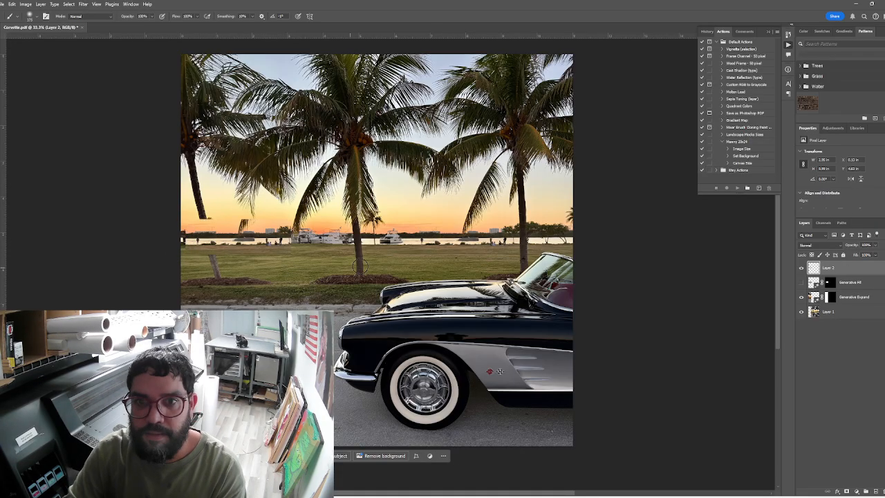
key(ctrl+z)
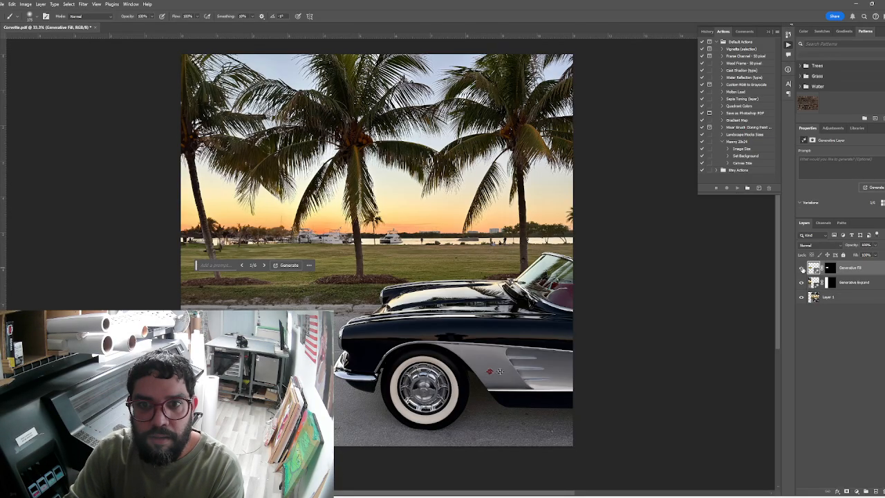
Generate more variations of the shoreline fill, including a set with the prompt "water", and browse to its third variation
click(289, 264)
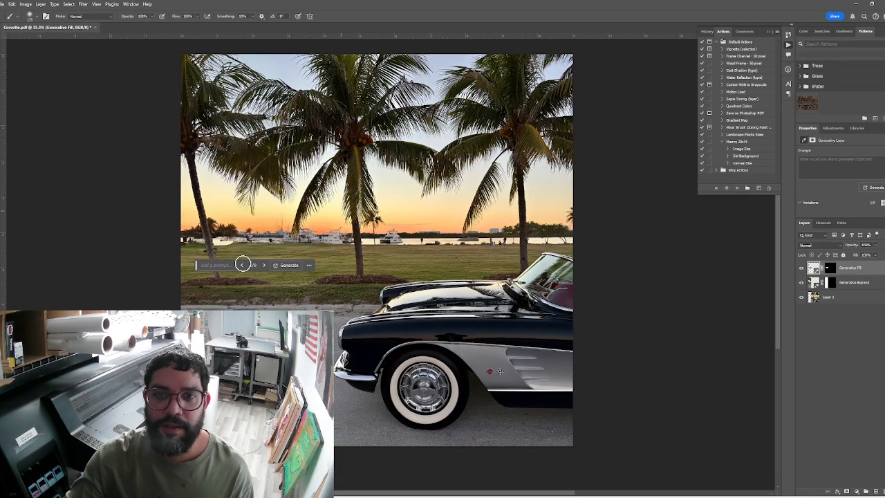
click(264, 266)
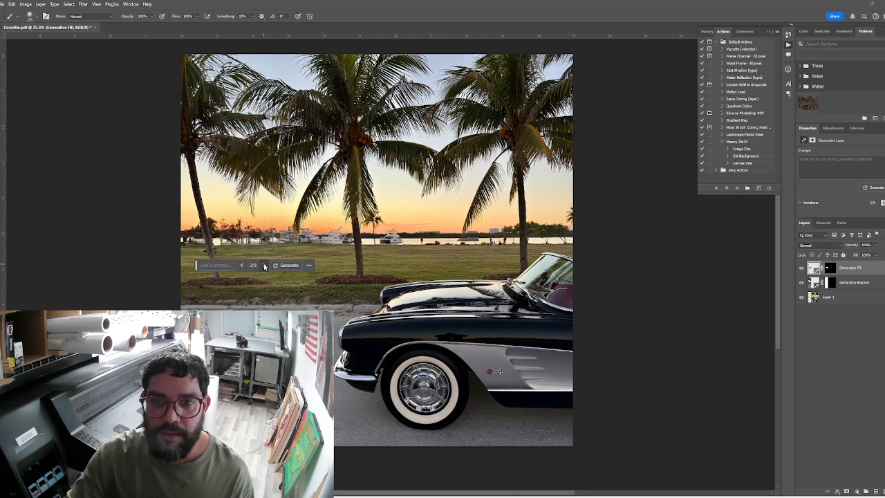
click(205, 266)
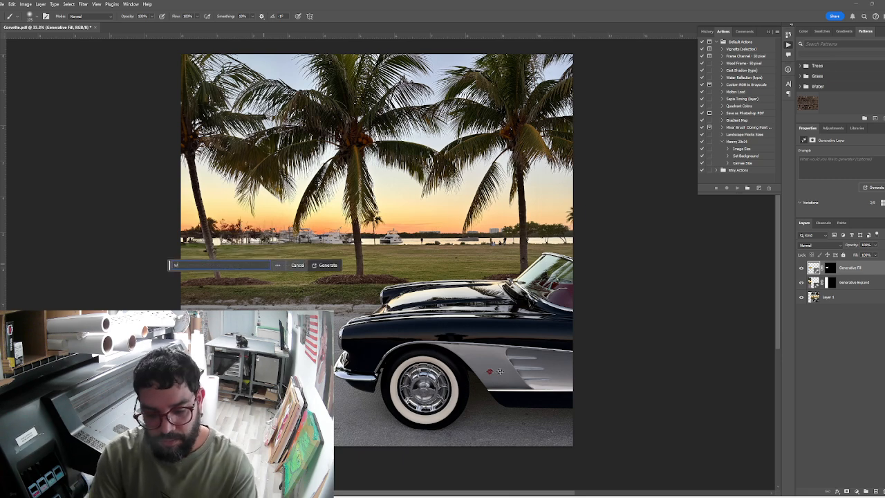
click(327, 264)
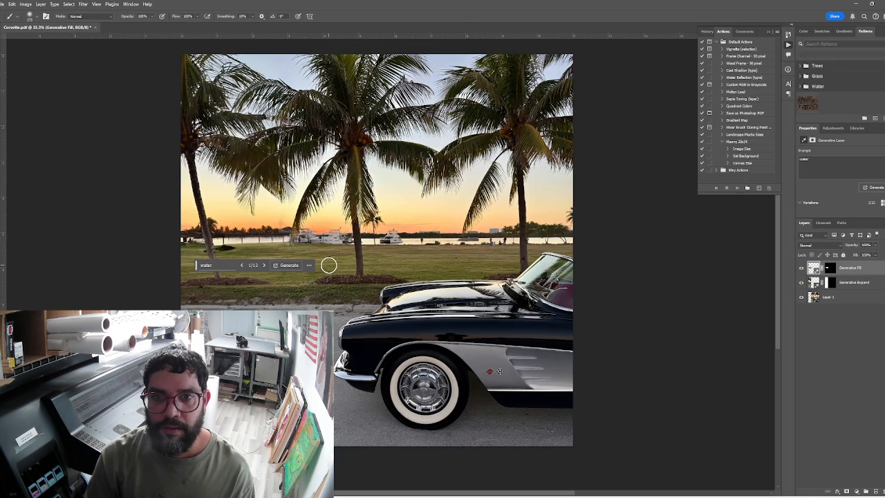
click(263, 265)
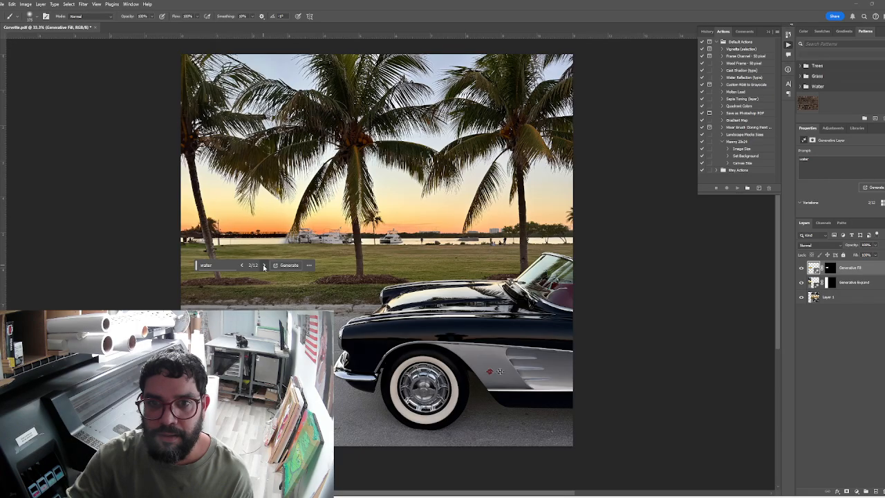
click(263, 266)
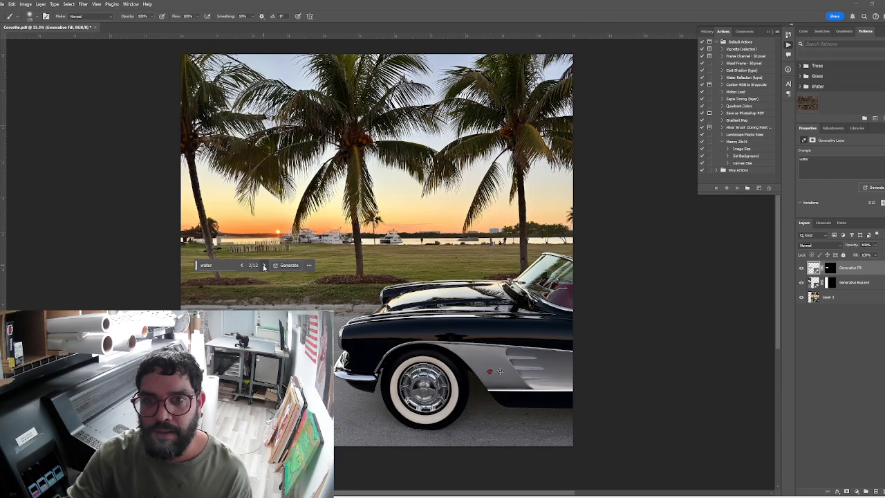
Undo the shoreline Generative Fill and the Generative Expand, back to the empty strip beside the photo
key(ctrl+z)
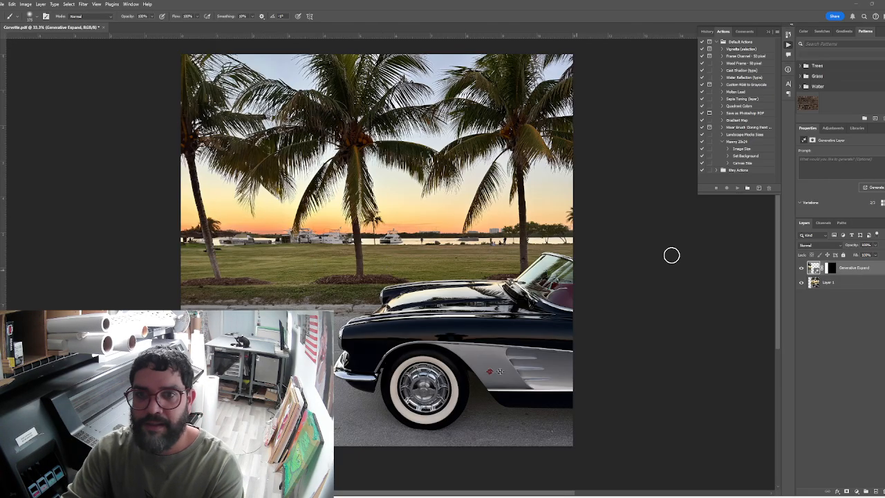
key(ctrl+z)
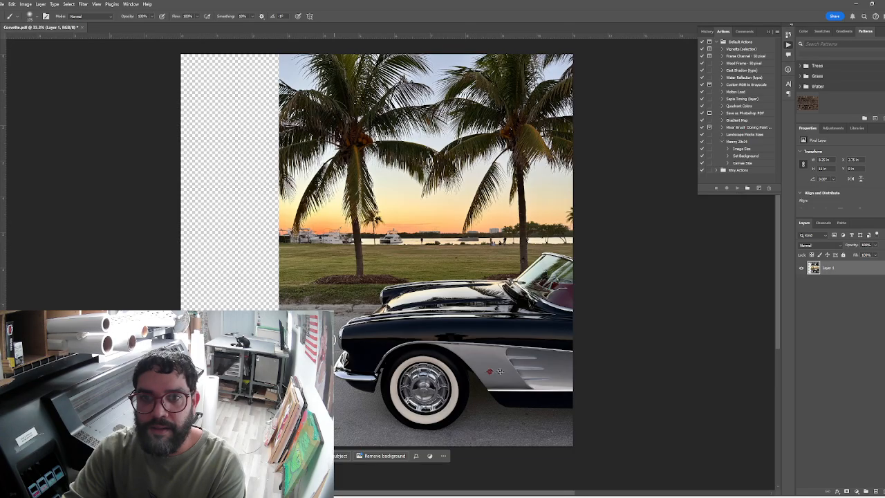
Select the empty strip from the grass line down, slightly overlapping the photo, and fill it using Generative Fill without a prompt
key(m)
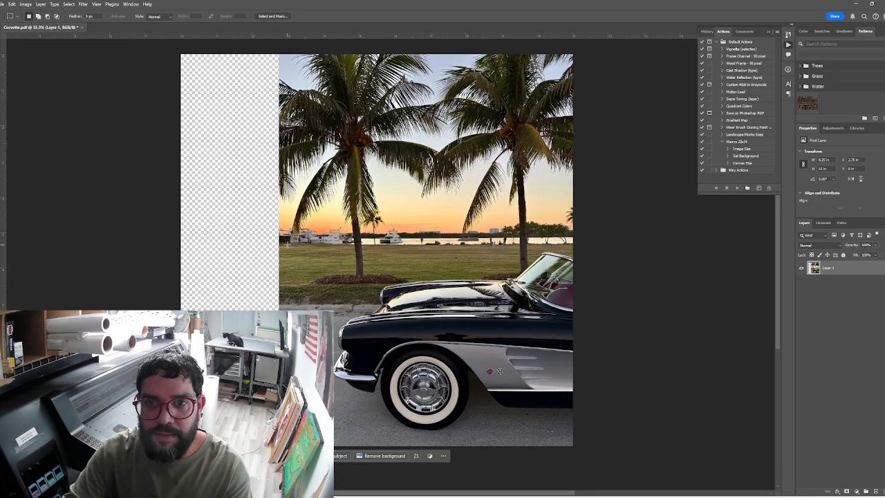
mouse_move(288, 245)
mouse_down()
mouse_move(149, 387)
mouse_move(83, 493)
mouse_up()
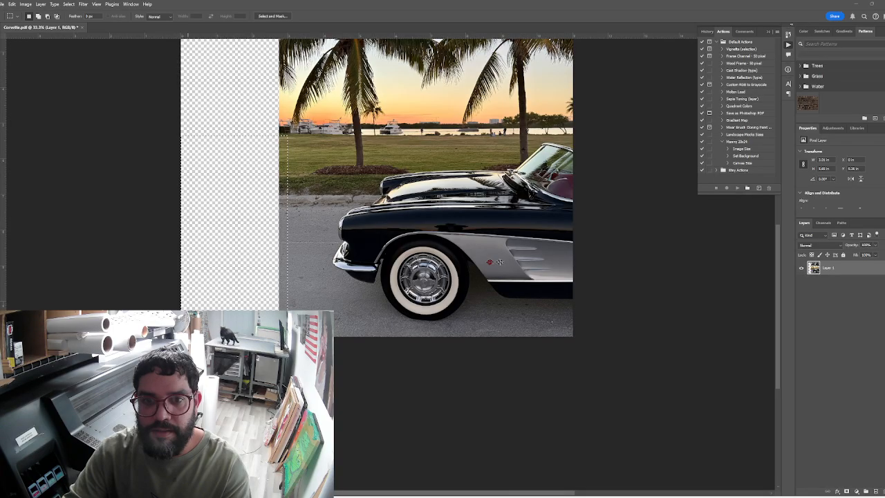
click(305, 352)
scroll(321, 241, up, 5)
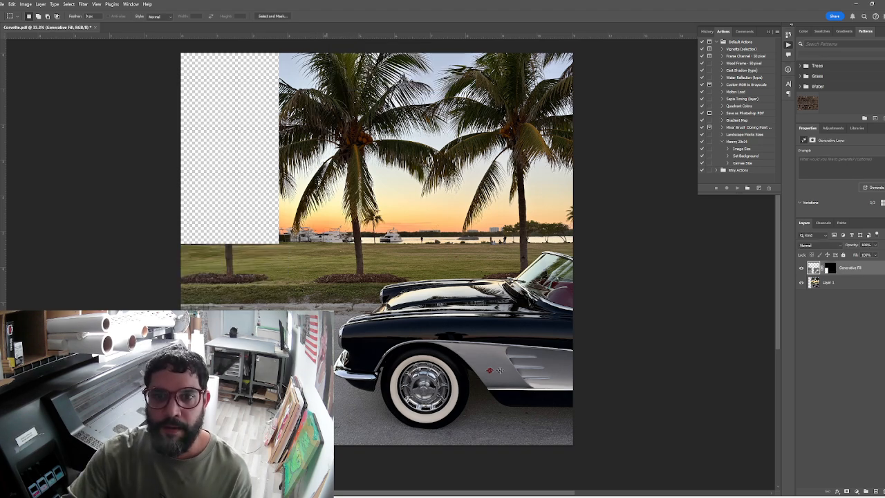
Switch to OBS to check the running stream, and minimize its window to return to the photo
key(alt+Tab)
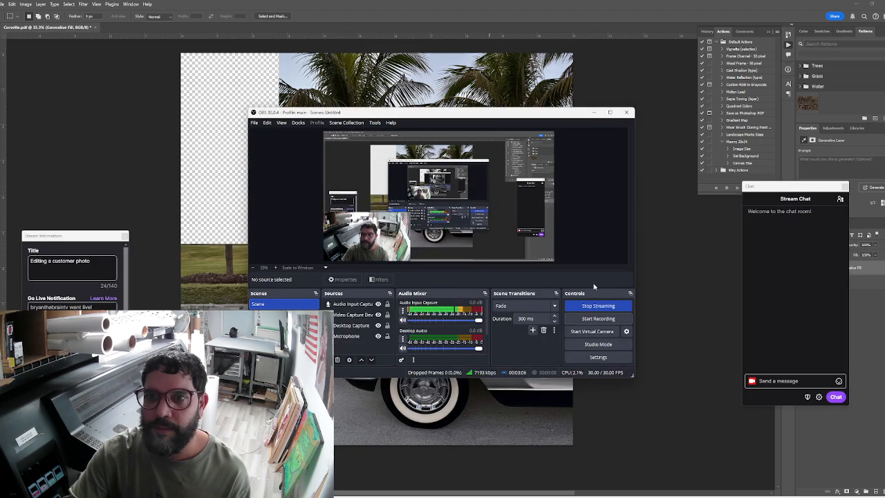
click(595, 113)
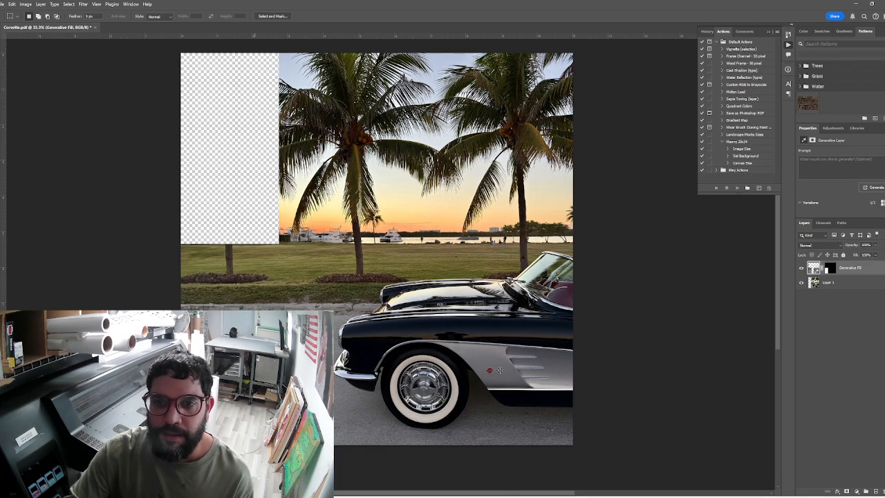
scroll(377, 260, up, 1)
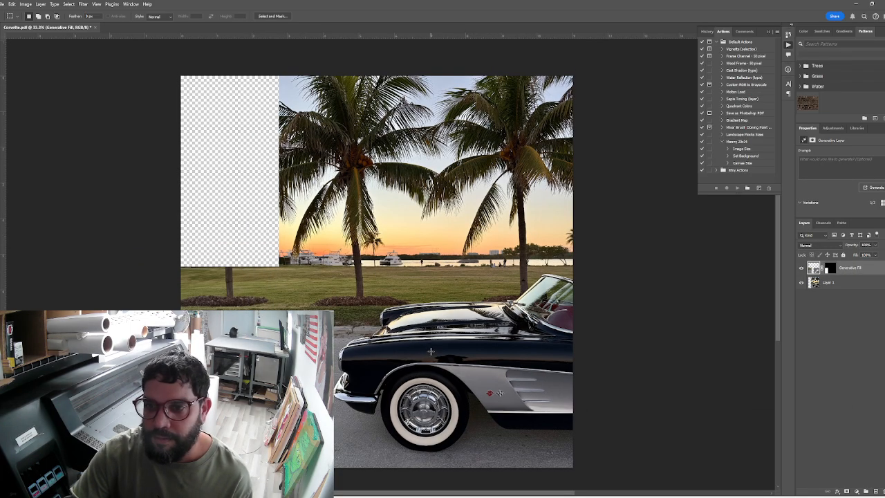
Fill a patch about 1.1 × 0.6 in on Layer 1's front fender using Generative Fill without a prompt, and pick the third variation
click(816, 285)
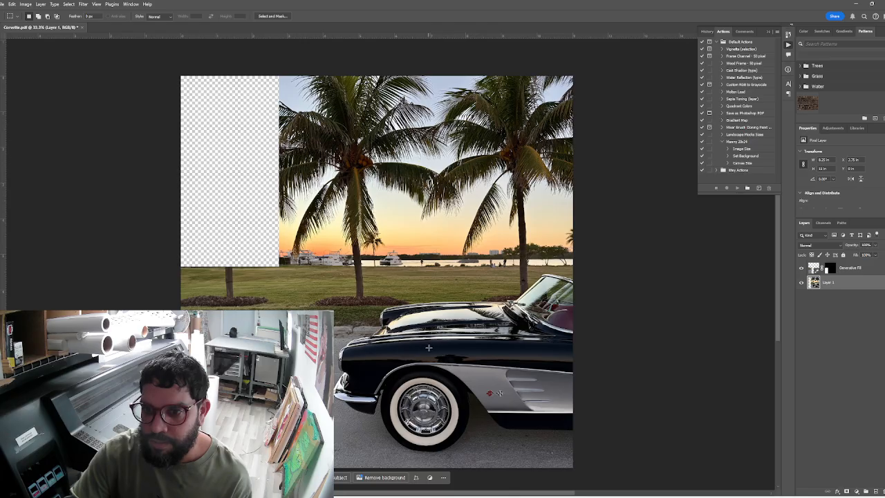
drag(431, 348, 470, 368)
click(406, 377)
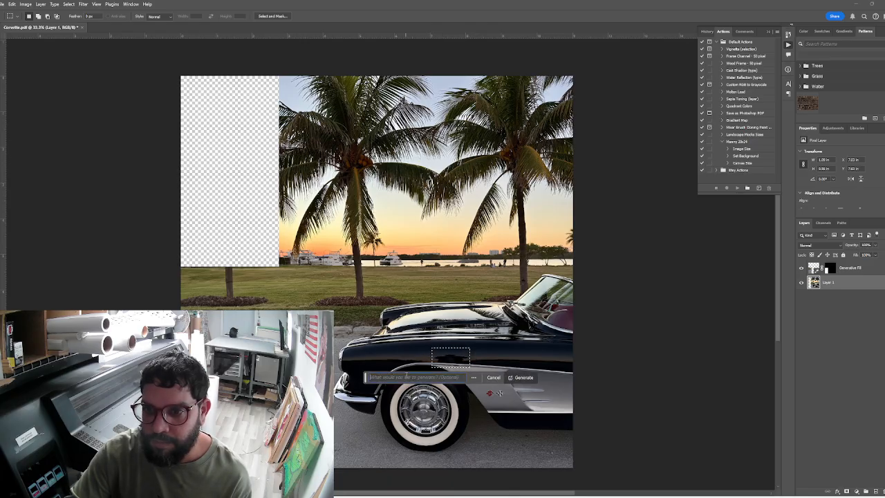
click(521, 378)
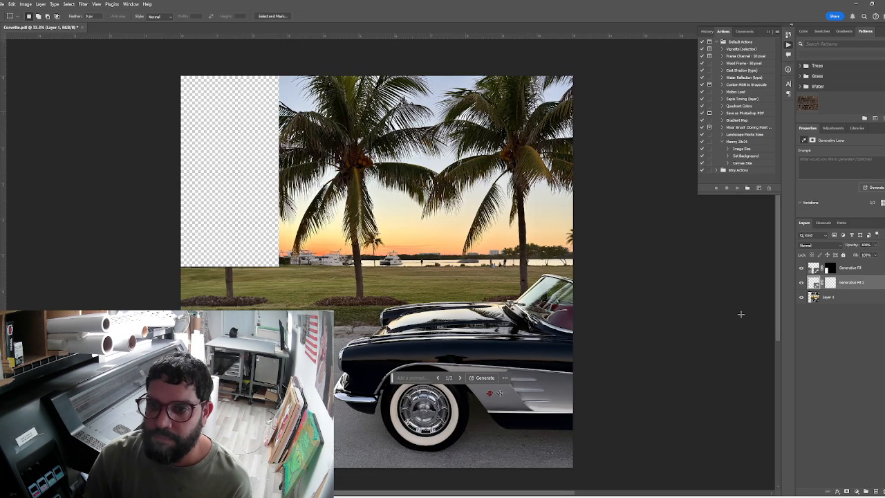
click(461, 378)
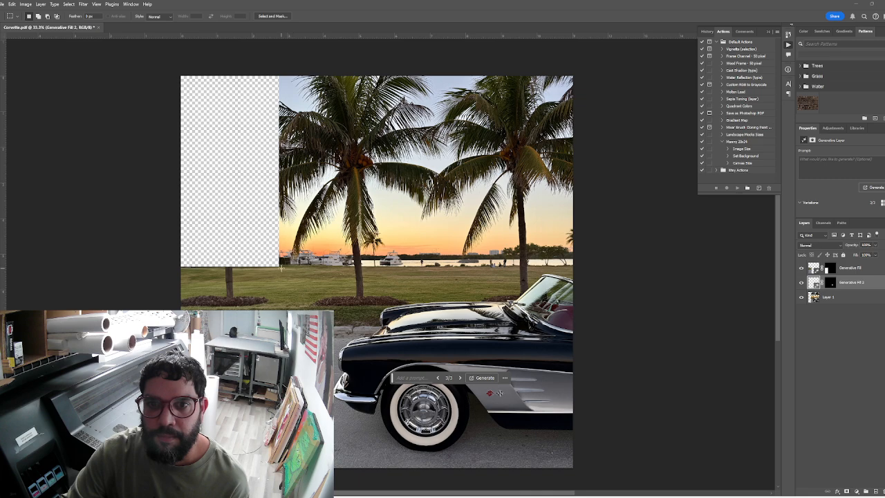
drag(165, 278, 262, 119)
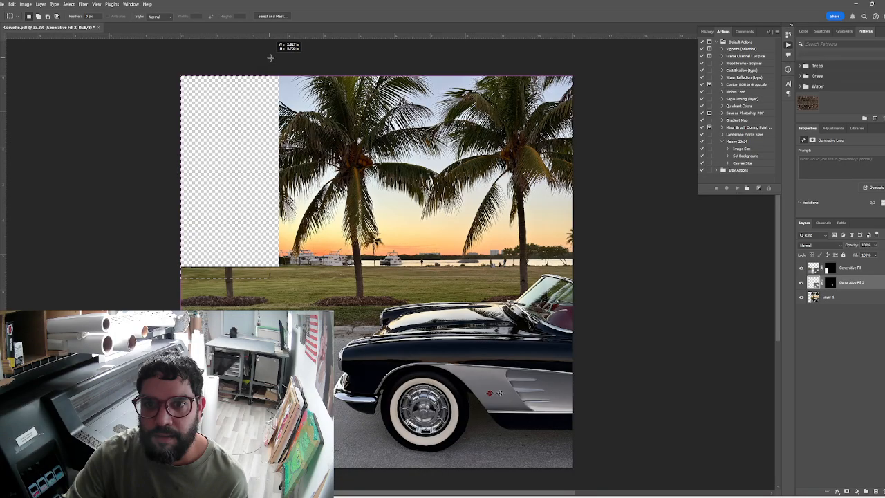
drag(279, 57, 280, 56)
key(ctrl+d)
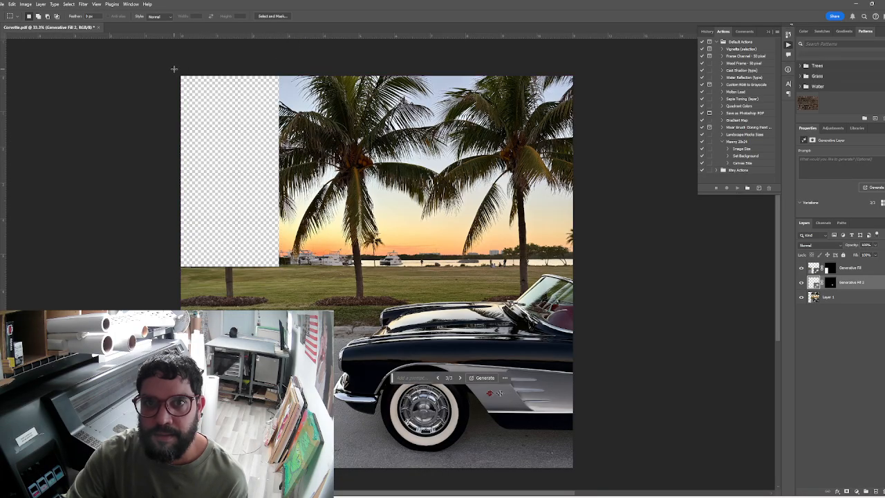
Try filling the empty upper strip using Generative Fill without a prompt, browse to the third variation, and delete the generated layer
drag(175, 70, 273, 220)
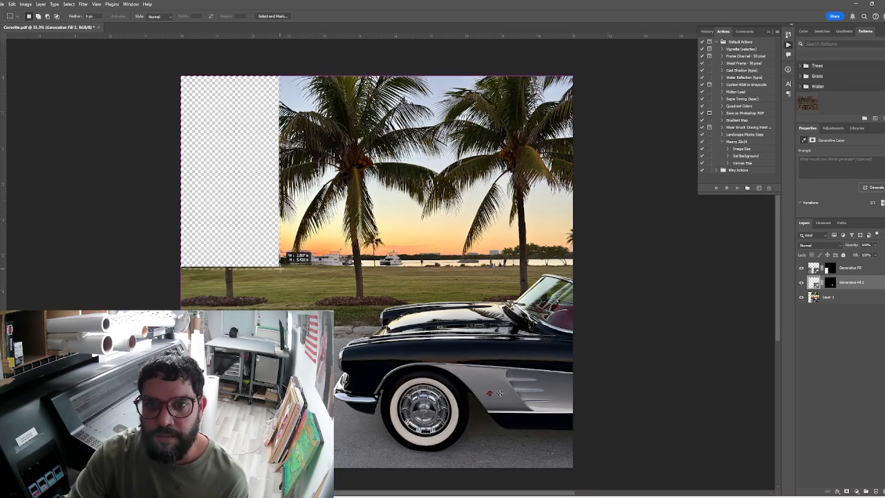
drag(280, 266, 280, 267)
click(168, 279)
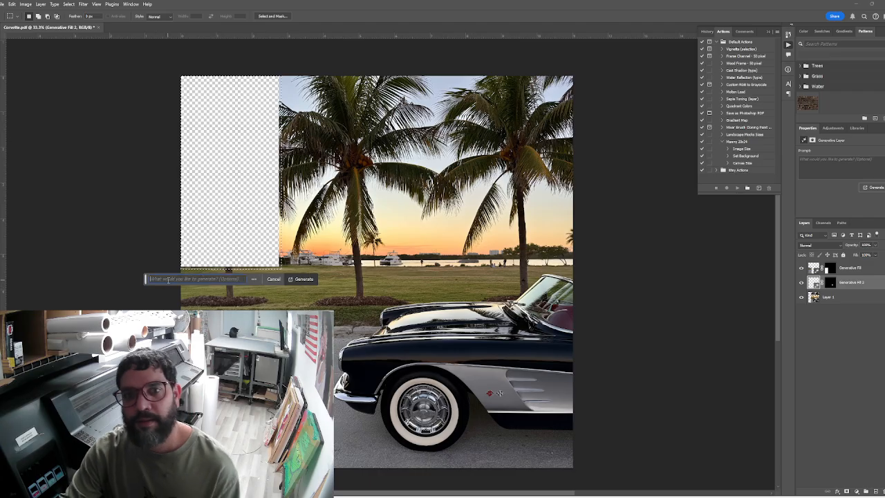
click(301, 279)
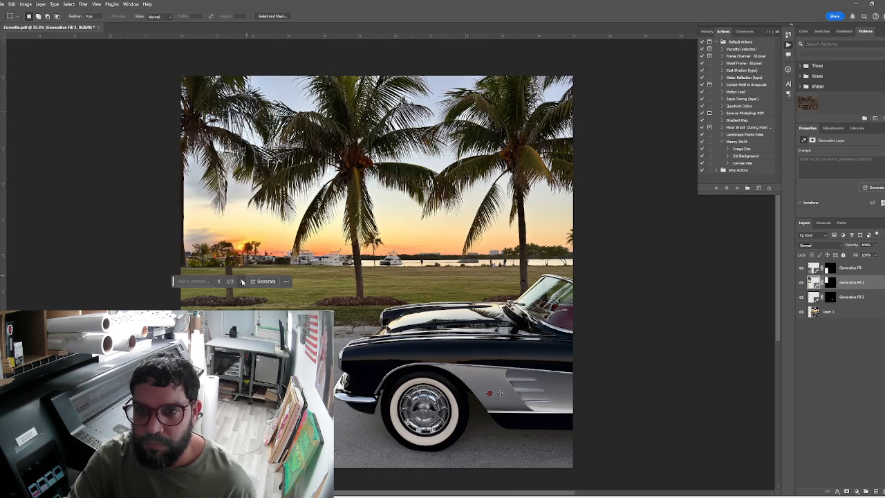
click(241, 281)
click(242, 281)
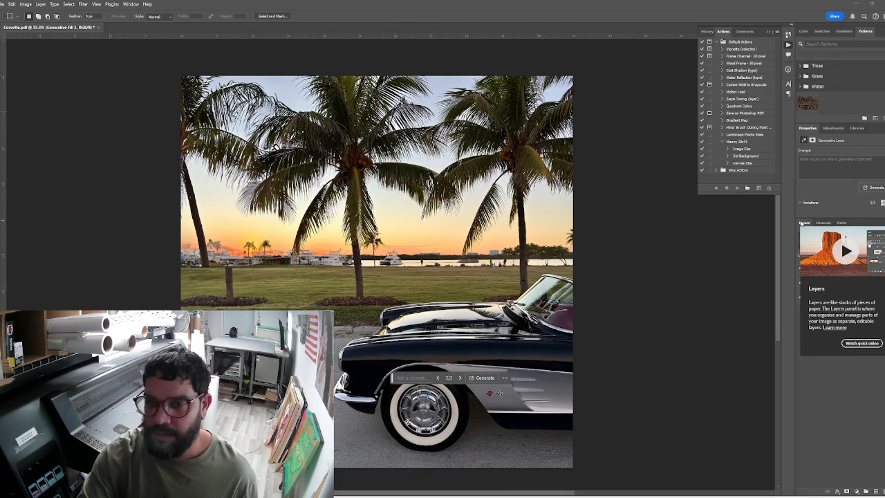
key(Delete)
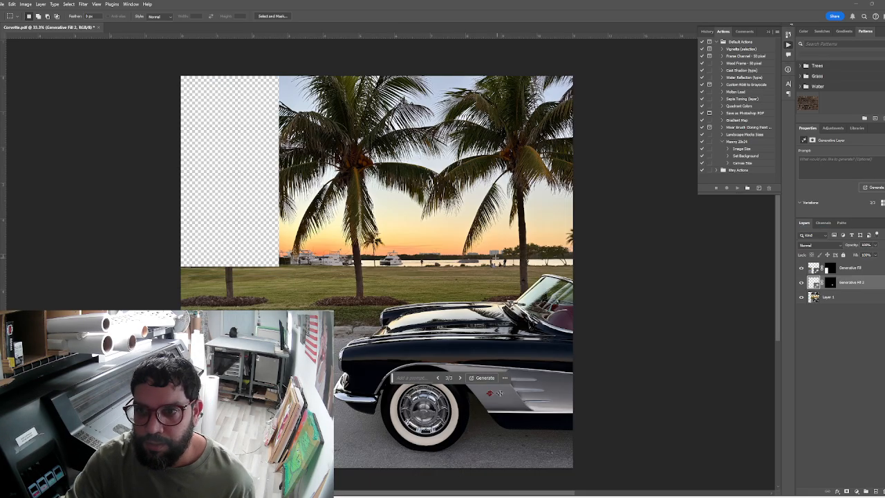
Try filling a shallow band just above the grass line using Generative Fill with the prompt "palm trees", browse its variations, and delete the generated layer
drag(287, 271, 166, 237)
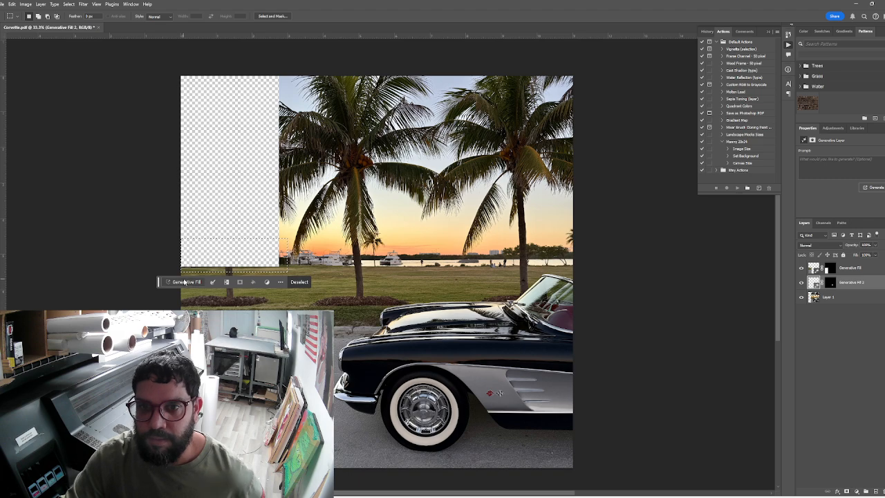
click(184, 282)
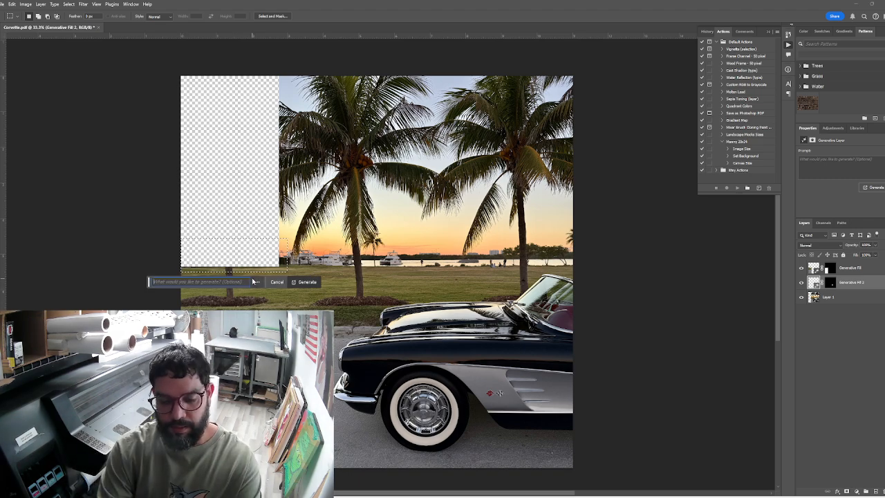
text(l)
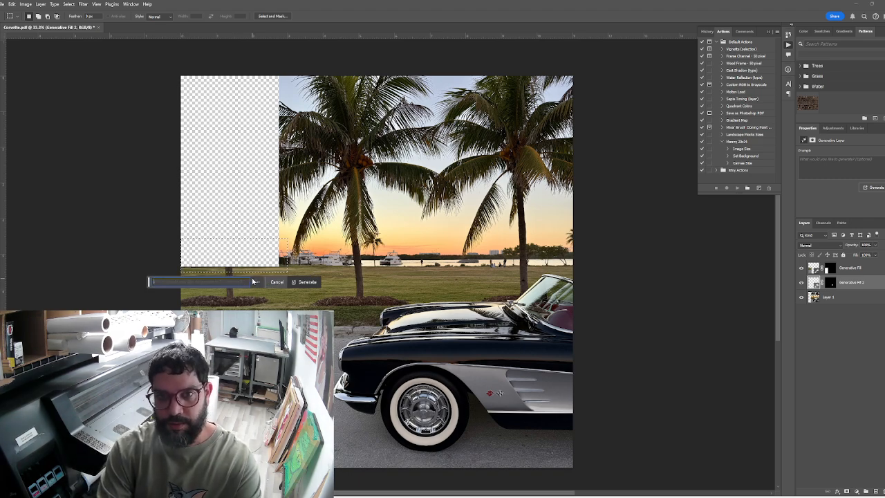
text(palm tree)
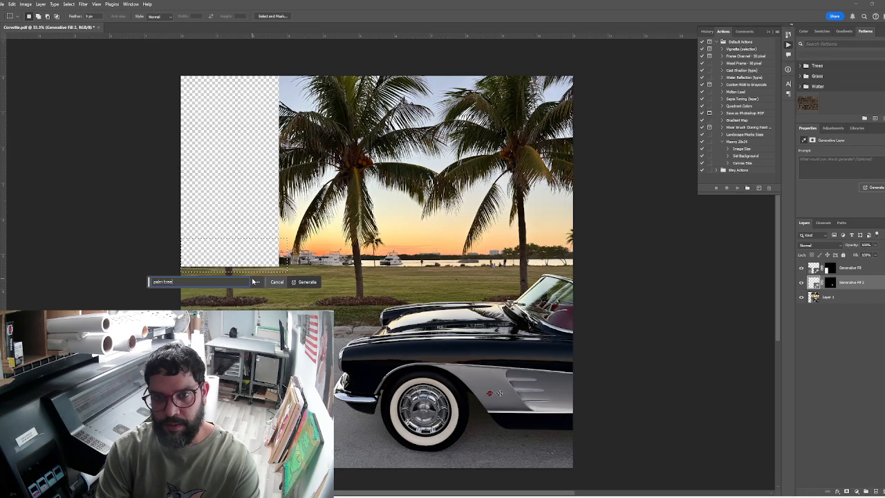
click(305, 281)
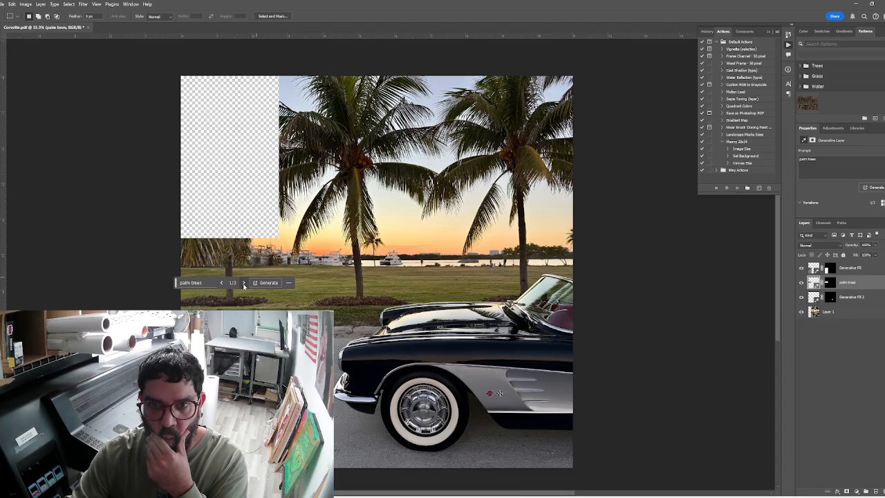
click(243, 283)
click(243, 282)
key(Delete)
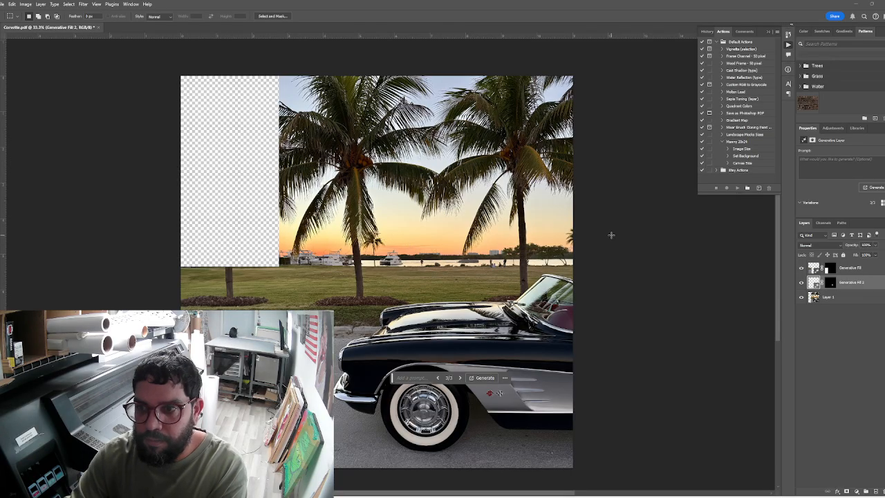
Stamp all visible layers onto a new top layer and remove the boat beside the centre palm using Generative Fill without a prompt
click(878, 271)
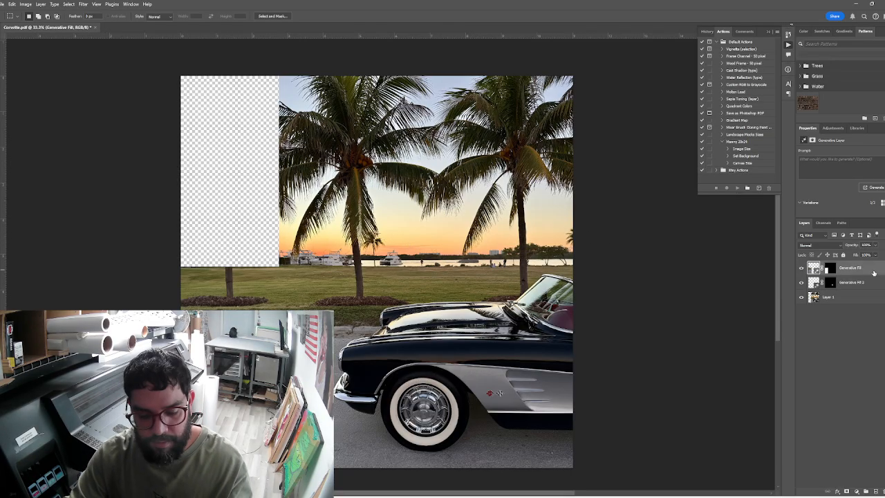
key(ctrl+shift+alt+e)
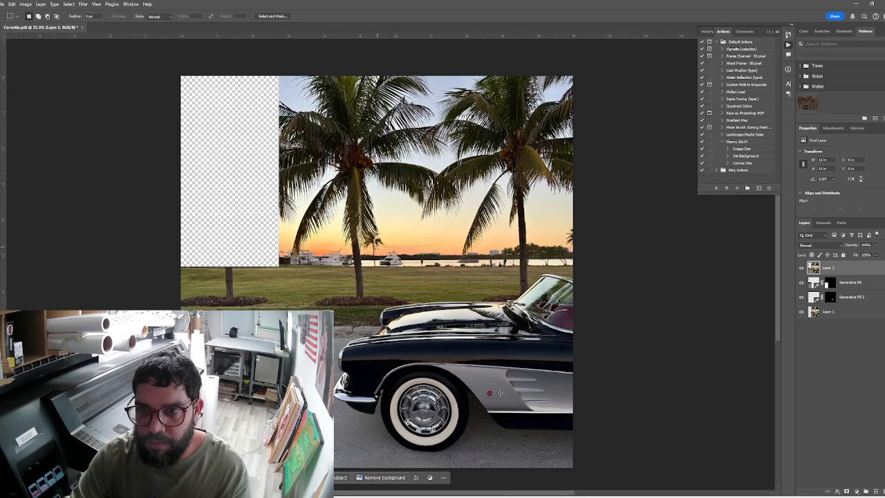
drag(378, 246, 413, 274)
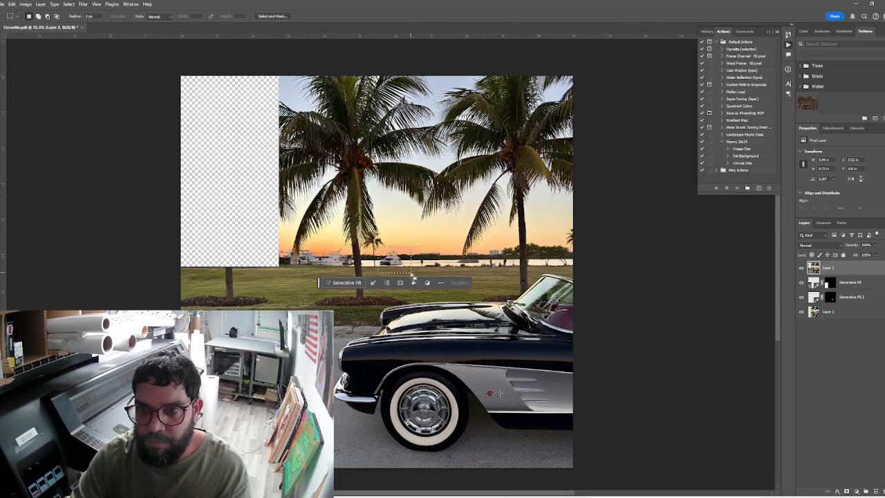
click(346, 282)
click(472, 282)
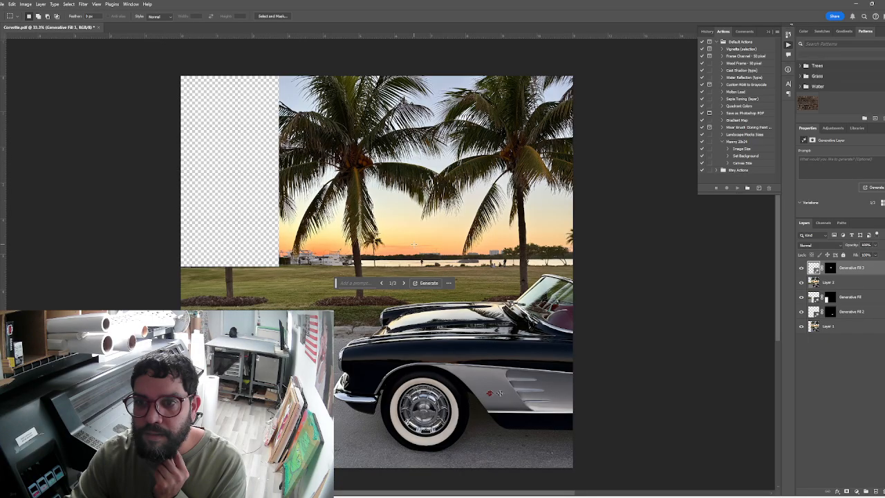
Clear the people and distant objects along the shoreline between the two palms with three adjacent Generative Fill patches without a prompt
drag(415, 242, 444, 271)
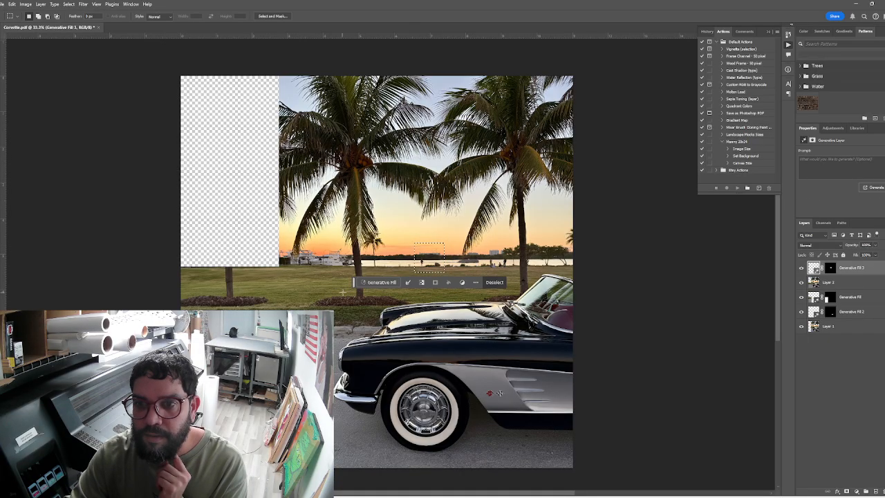
click(374, 282)
click(499, 282)
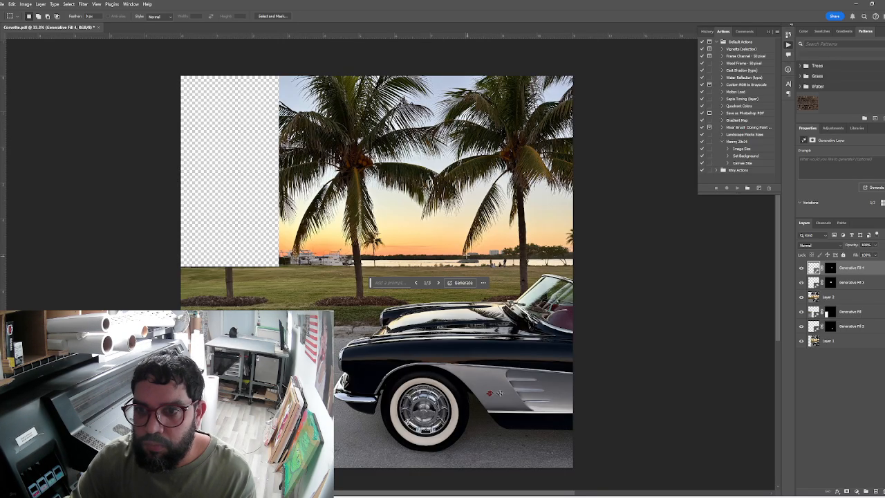
mouse_move(454, 251)
mouse_down()
mouse_move(510, 266)
mouse_move(484, 272)
mouse_up()
click(417, 282)
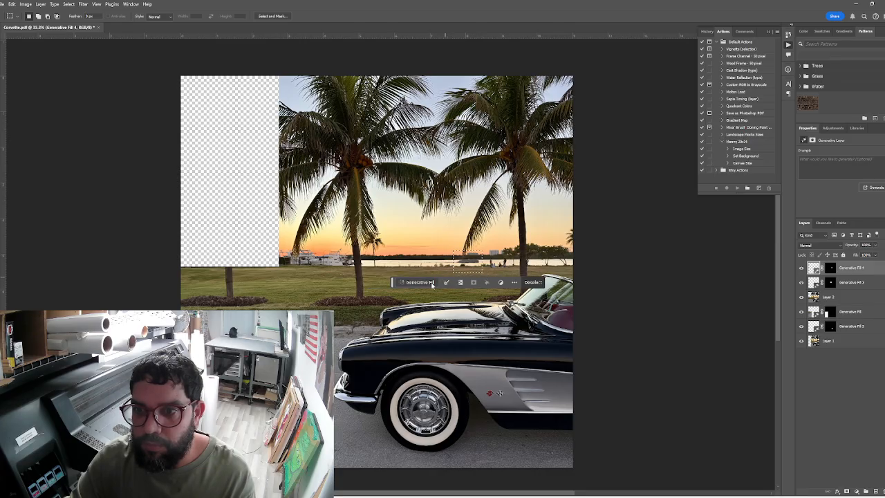
click(541, 282)
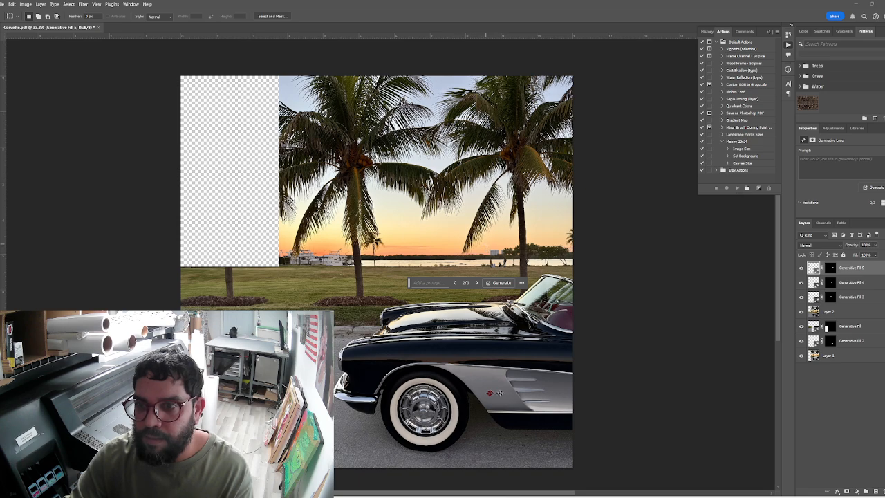
drag(484, 244, 515, 274)
click(467, 285)
click(577, 282)
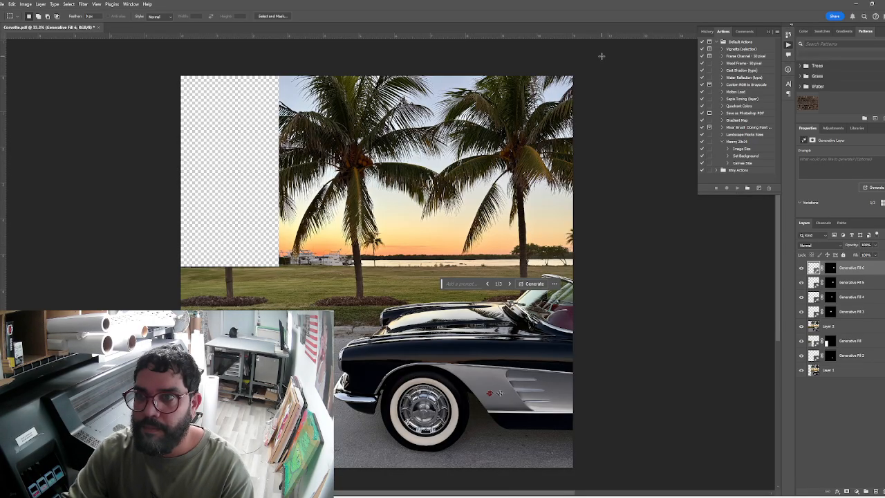
Stamp the visible image and copy the area around the rightmost palm, about 5.7 × 5.5 in down to the grass, onto its own layer
drag(602, 56, 371, 272)
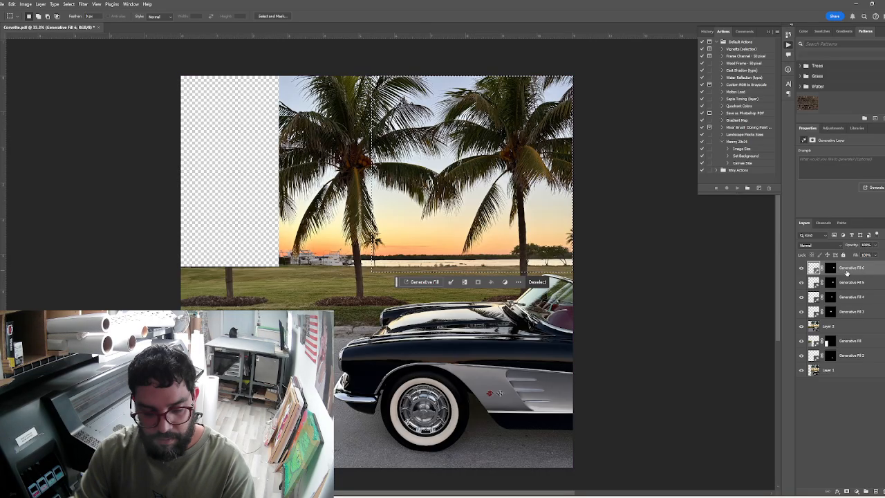
key(ctrl+shift+alt+e)
key(ctrl+j)
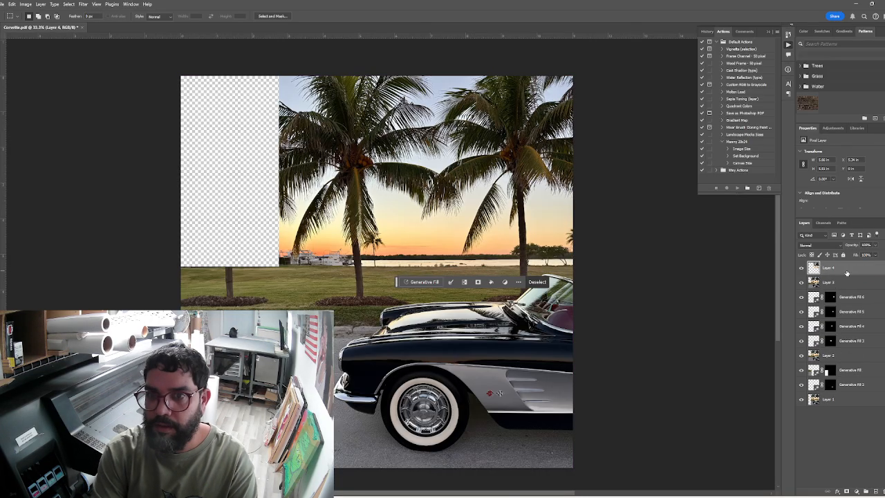
Move the copied palm layer across to cover the empty upper strip, aligning its right edge with the original photo's left edge
key(ctrl+d)
key(ctrl+t)
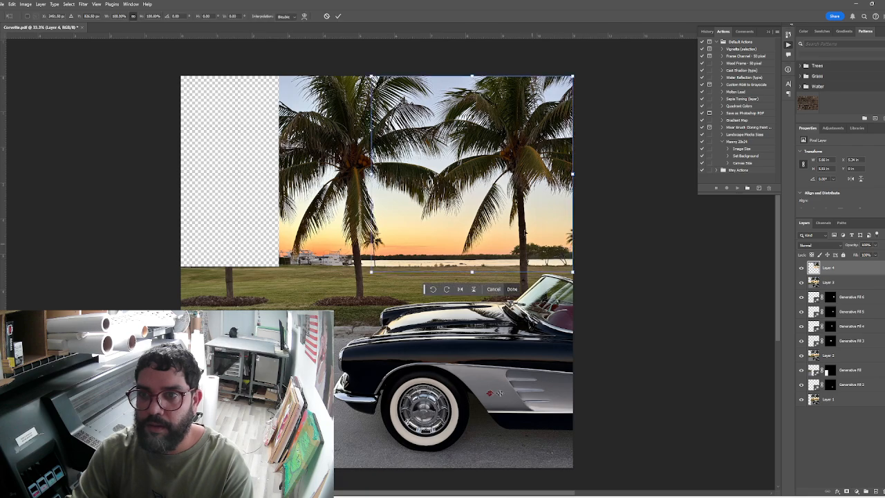
drag(464, 190, 176, 191)
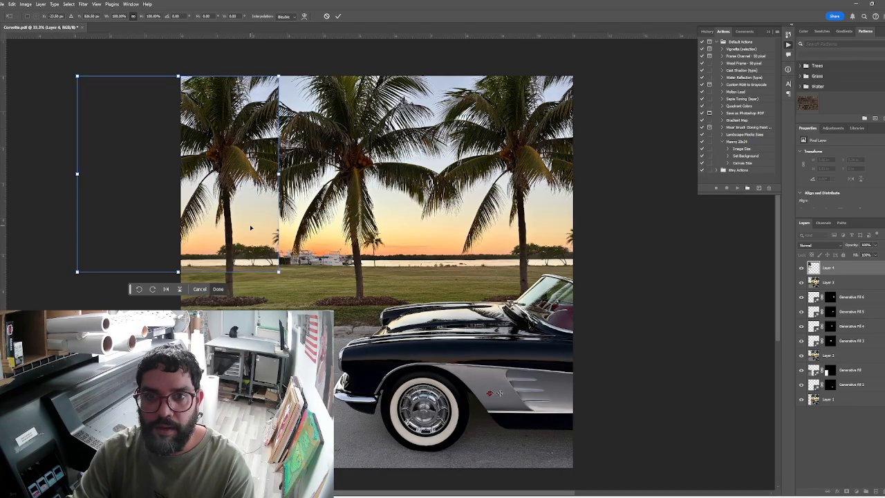
key(Left)
key(Left)
key(Left)
key(Left)
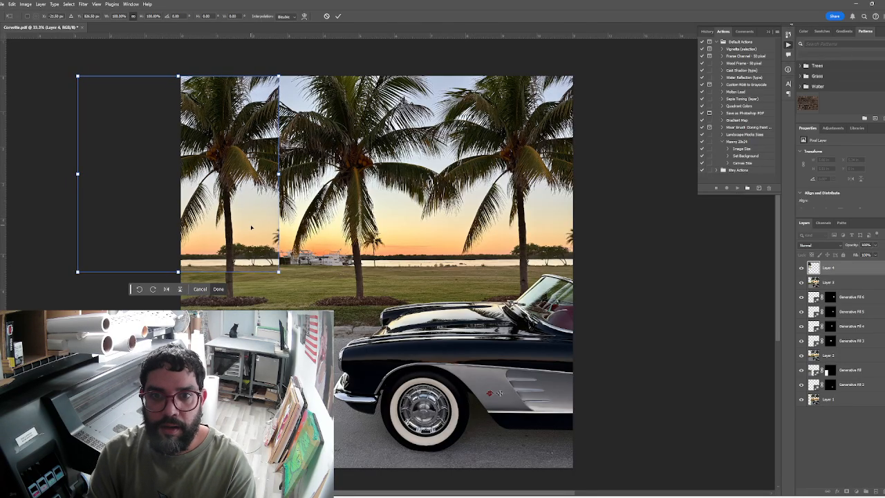
key(Return)
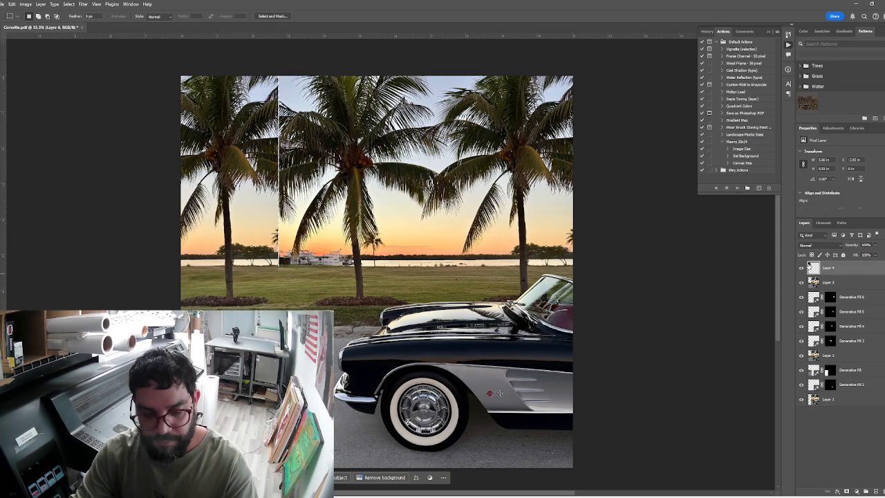
Select the copied palm strip slightly past its seams, about 2.9 × 5.8 in, apply Generative Fill without a prompt, and show the second variation
drag(181, 76, 284, 282)
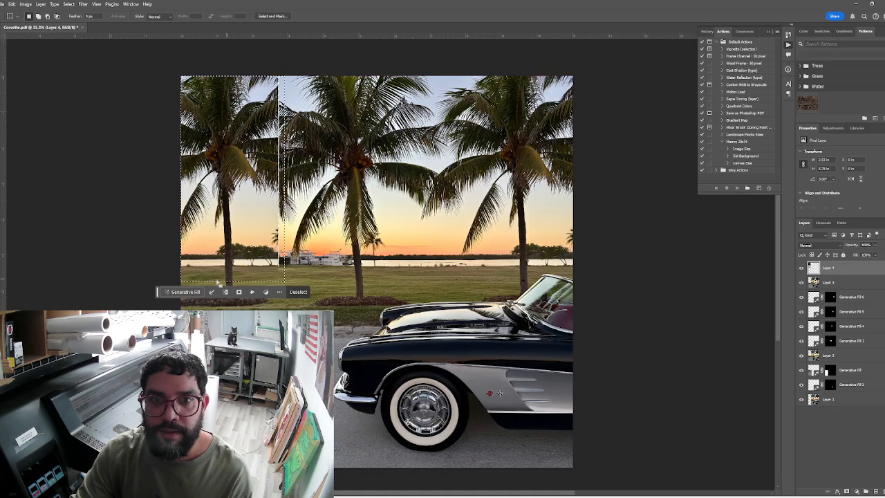
click(304, 291)
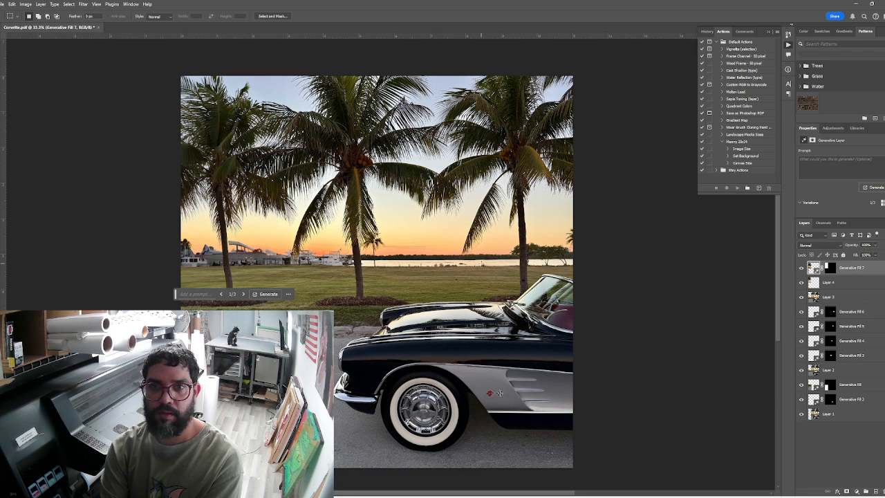
click(243, 294)
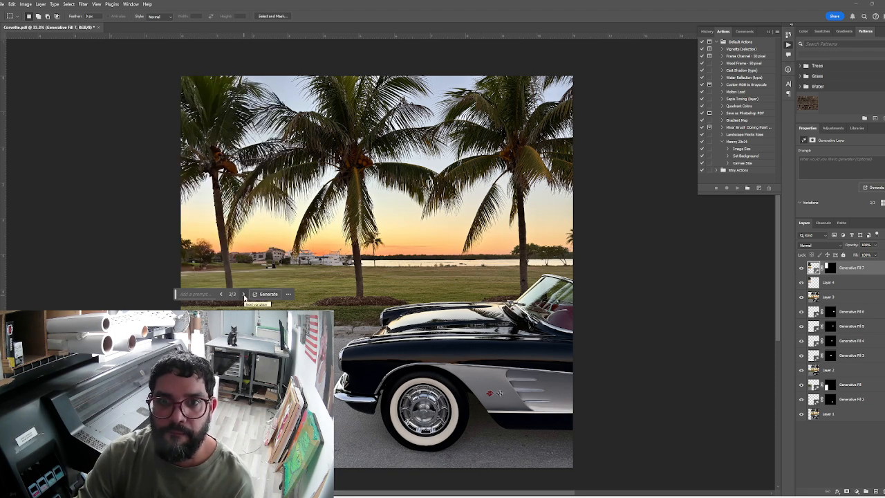
Check the third variation of the fill over the copied palm strip and delete that Generative Fill layer
click(243, 295)
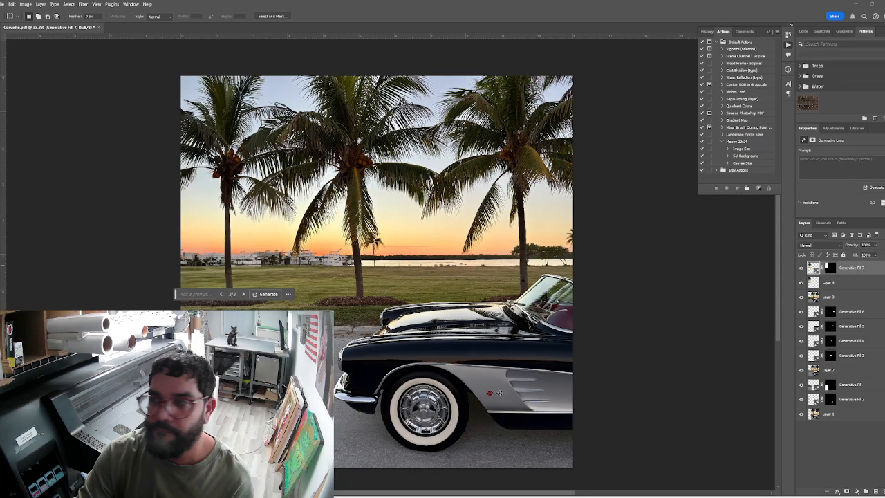
key(Delete)
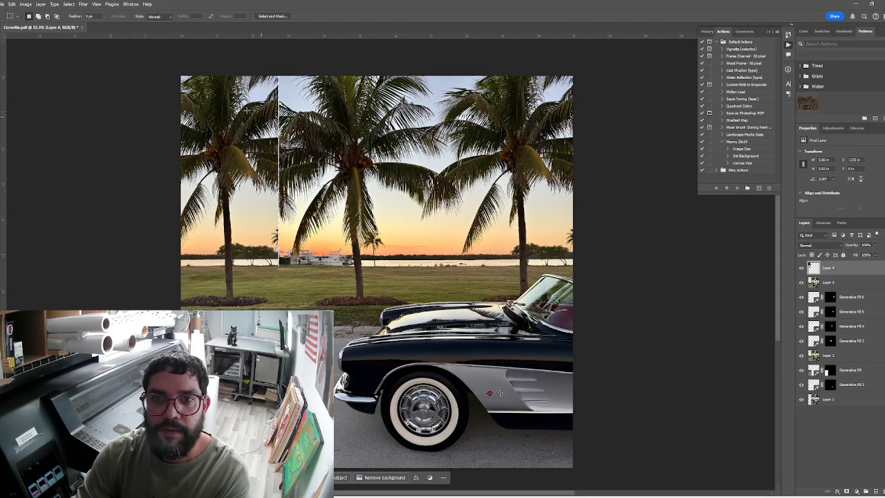
Try a promptless Generative Fill on the upper palm strip and its seam, about 3.3 × 4.2 in, browse the variations, and delete the layer
drag(181, 76, 299, 228)
click(192, 233)
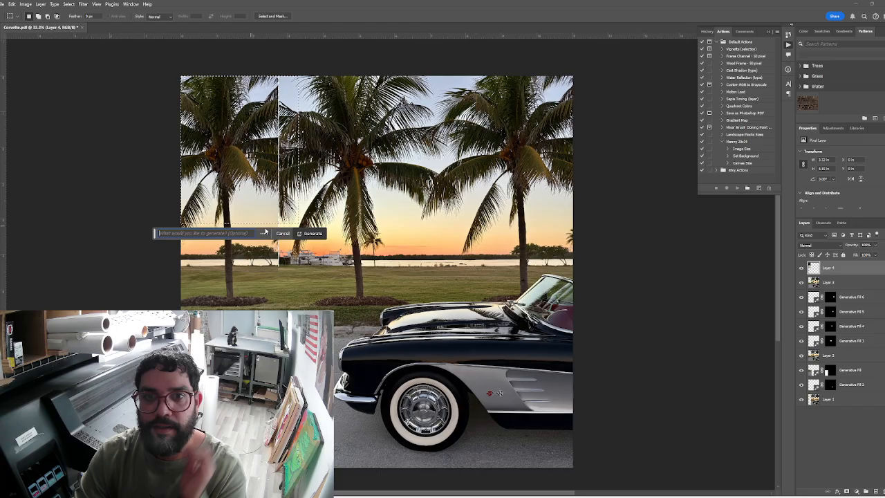
click(309, 233)
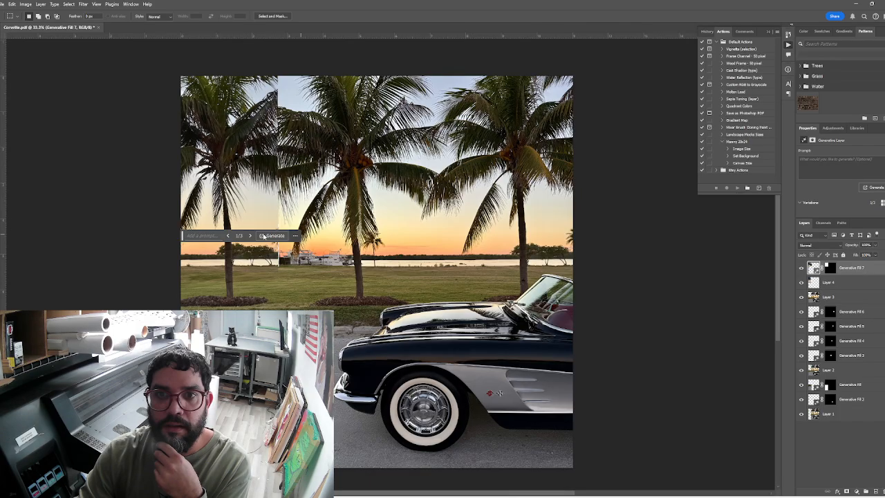
click(251, 236)
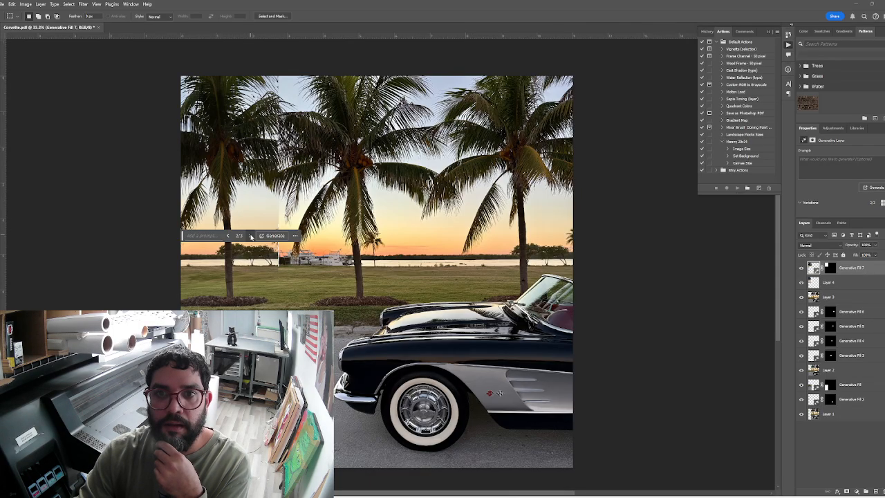
click(251, 236)
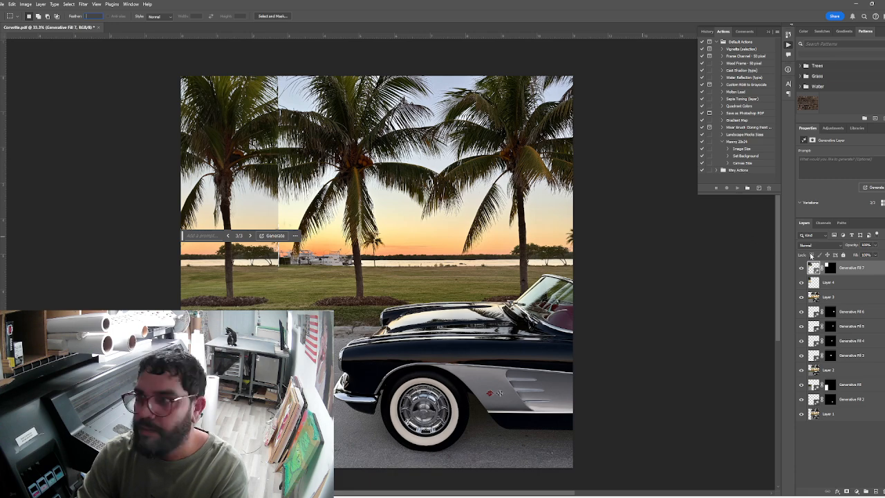
drag(811, 256, 856, 274)
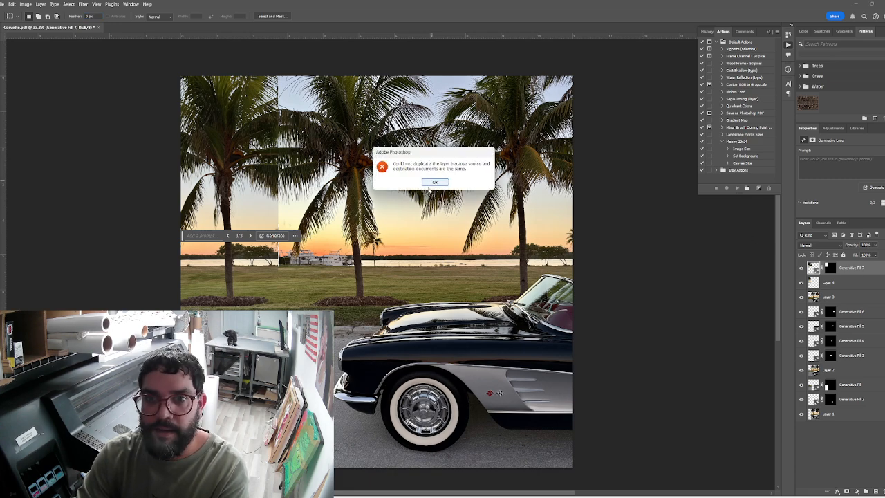
click(429, 183)
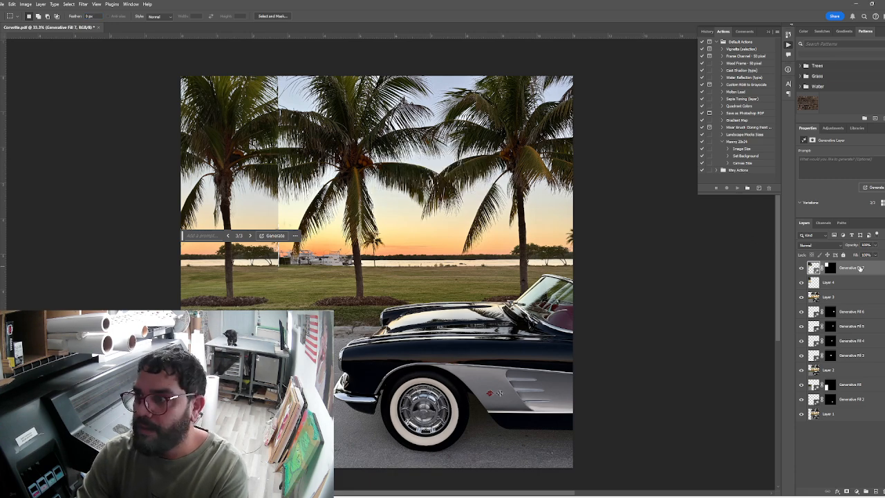
key(Delete)
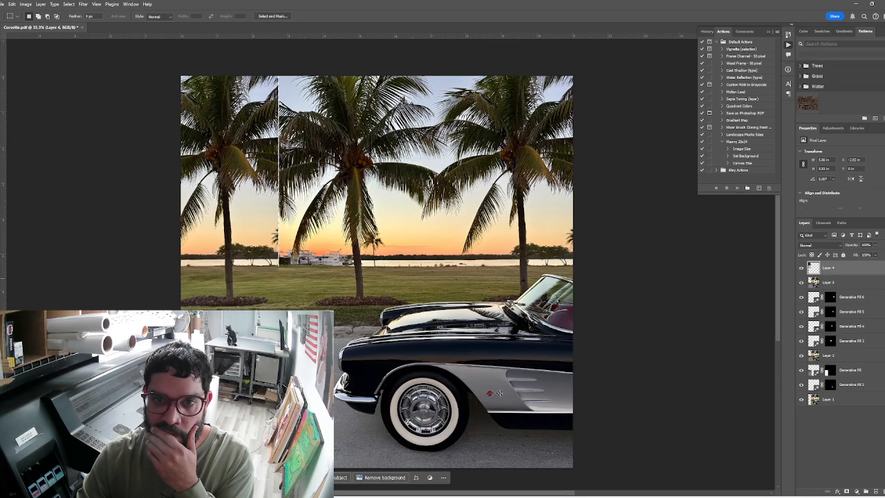
Select the shoreline between the left and middle palm trunks, about 3.2 × 1.7 in, apply Generative Fill without a prompt, and show the second variation
drag(235, 216, 351, 275)
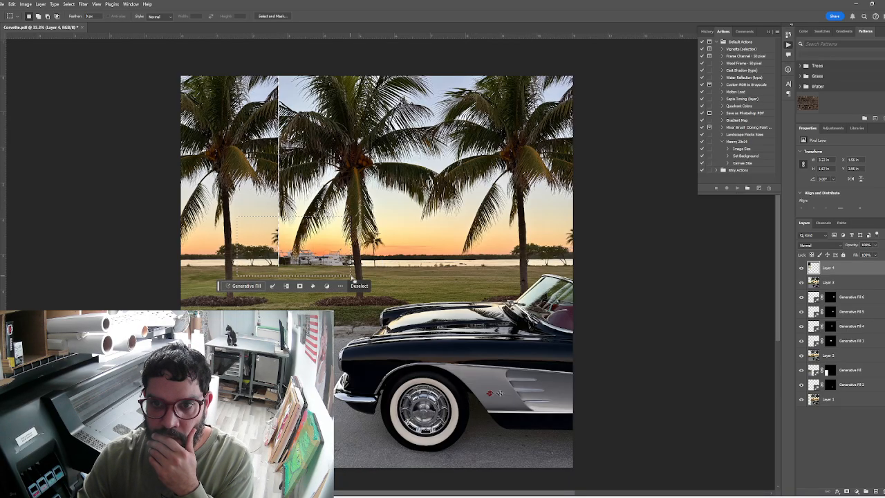
click(367, 285)
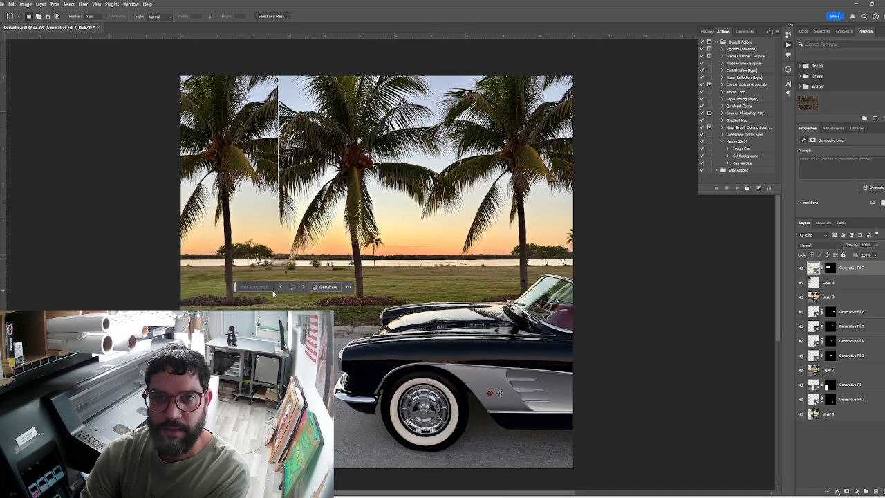
click(303, 288)
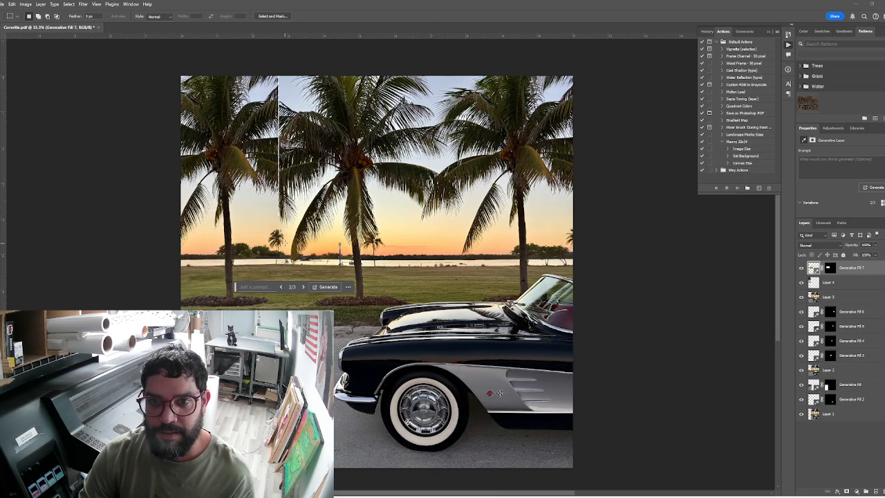
Remove the leftover objects on the water beside the middle trunk with a promptless Generative Fill, extending the selection around the upright post
drag(280, 247, 355, 272)
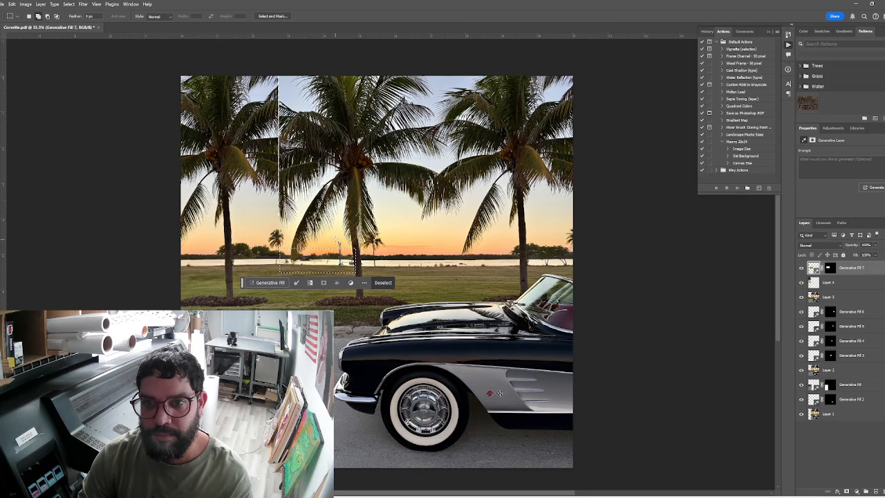
drag(334, 237, 349, 257)
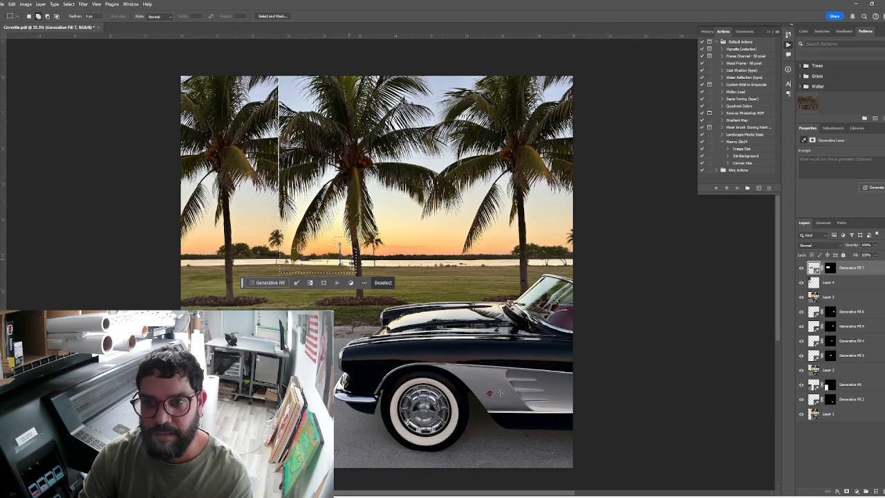
click(284, 285)
click(392, 284)
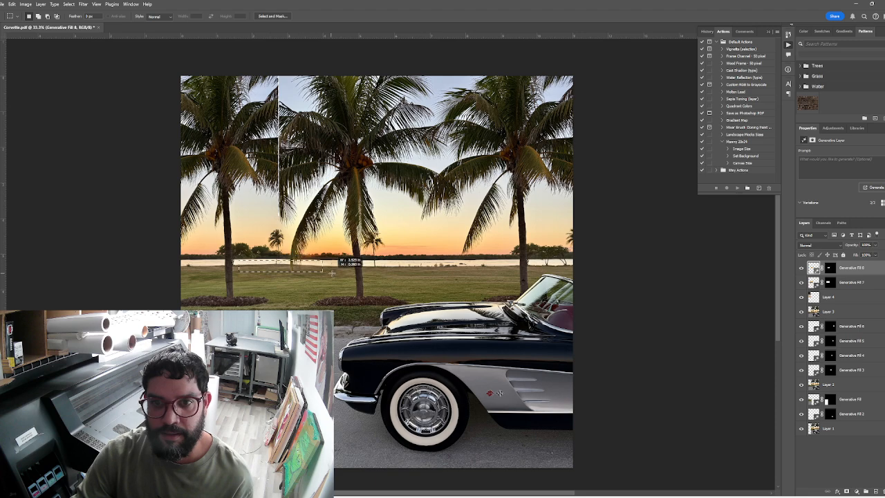
Select a thin strip of water's edge and grass between the left and middle trunks, apply Generative Fill without a prompt, and show the second variation
drag(349, 276, 349, 278)
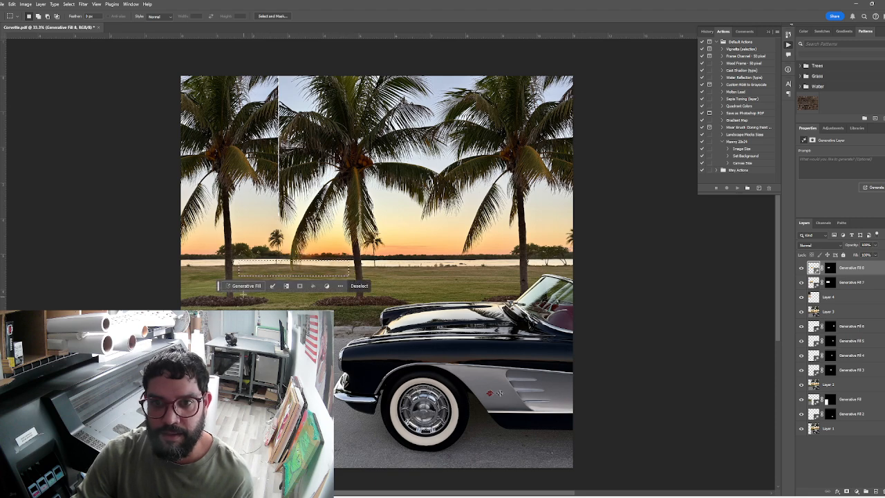
click(246, 286)
click(367, 286)
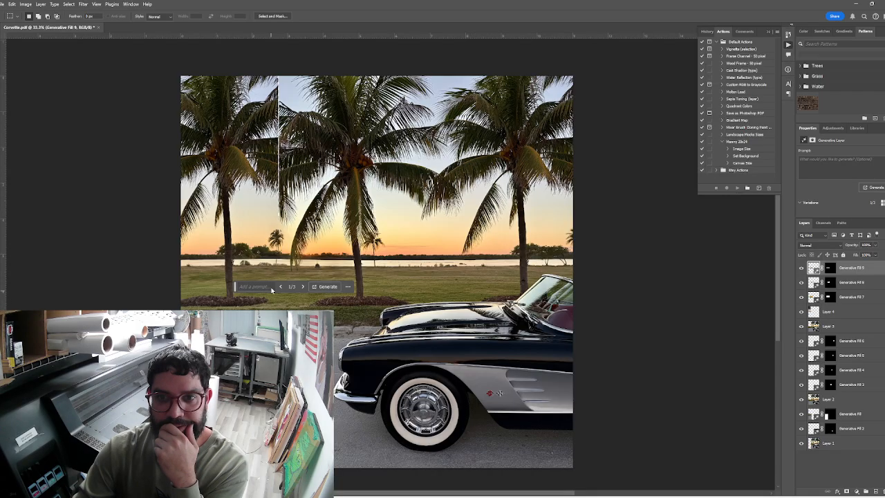
click(302, 287)
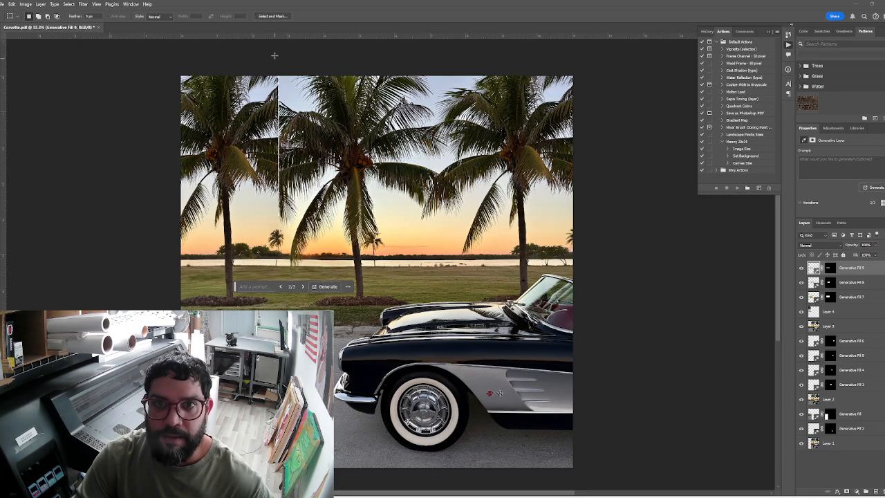
Apply a promptless Generative Fill to the upper left palm area slightly past the vertical seam, compare the three variations, and return to the first
drag(153, 61, 303, 233)
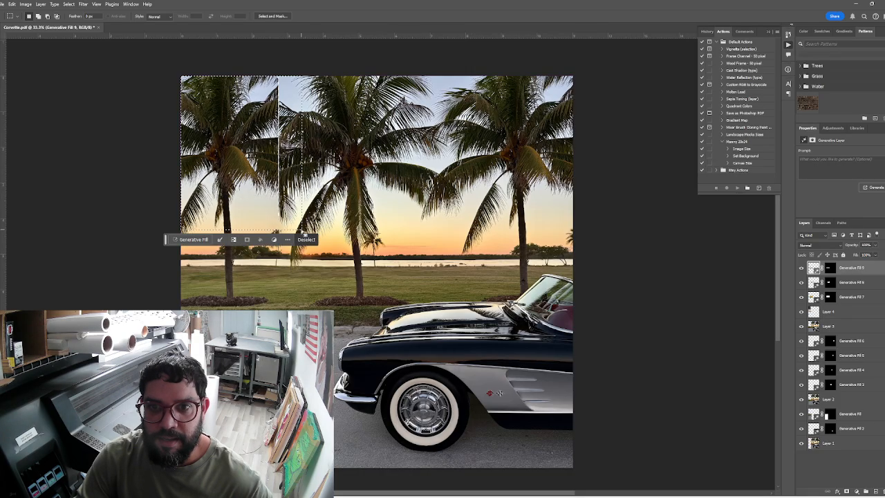
click(192, 239)
click(314, 240)
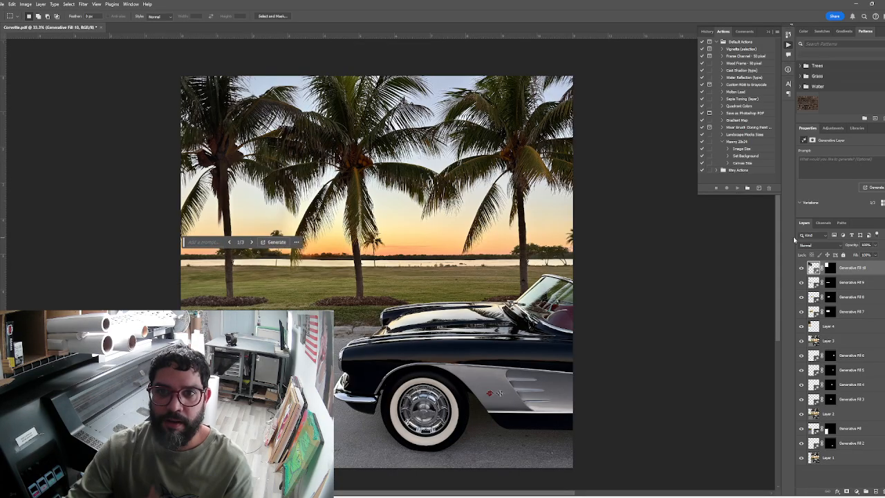
drag(184, 243, 606, 251)
click(674, 250)
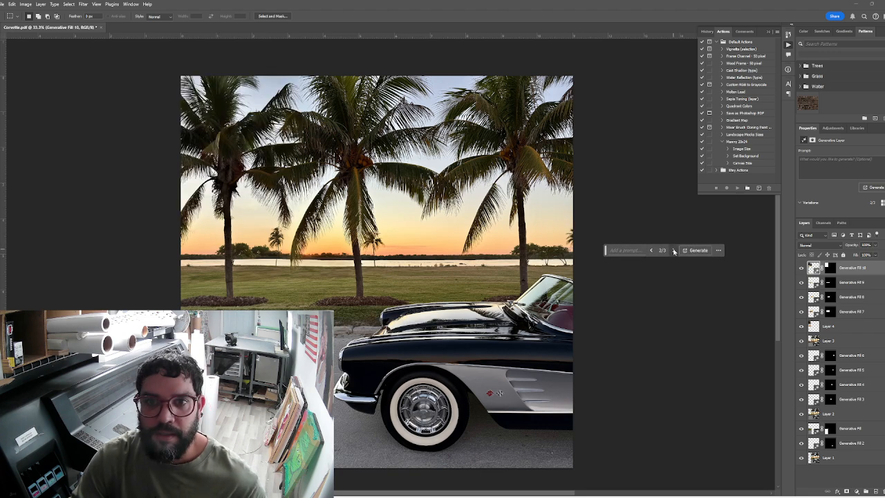
click(674, 250)
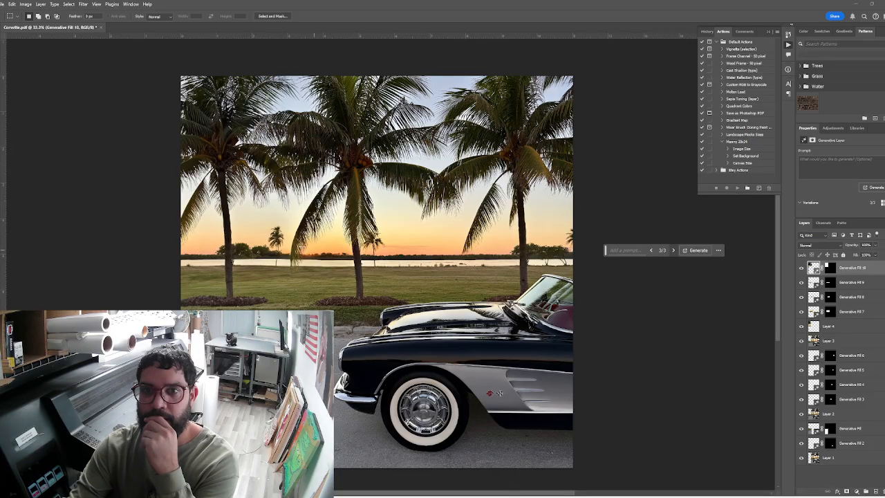
click(649, 251)
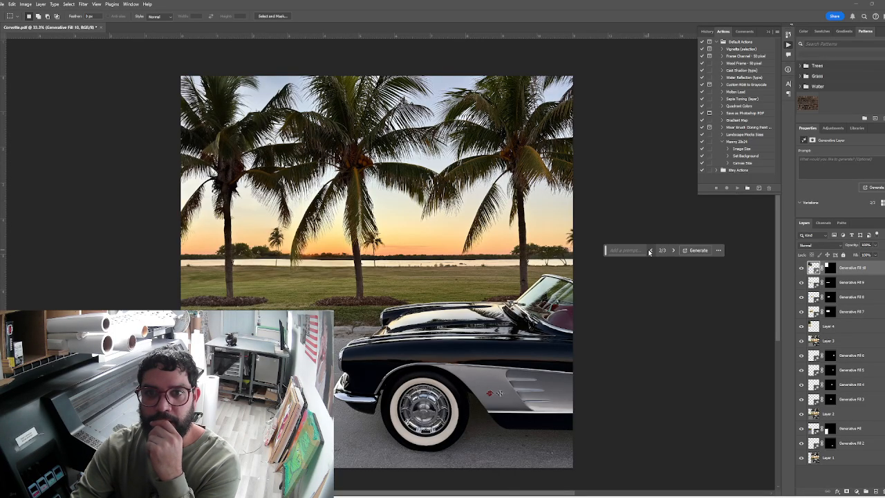
click(649, 251)
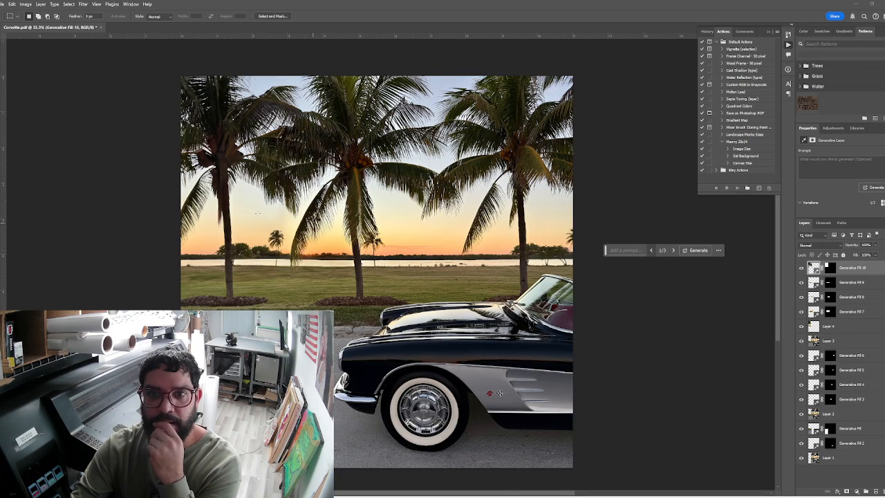
Replace the small distant palm between the left and middle trunks using Generative Fill with the prompt "palm tree", choosing the second variation
drag(280, 219, 289, 271)
click(228, 281)
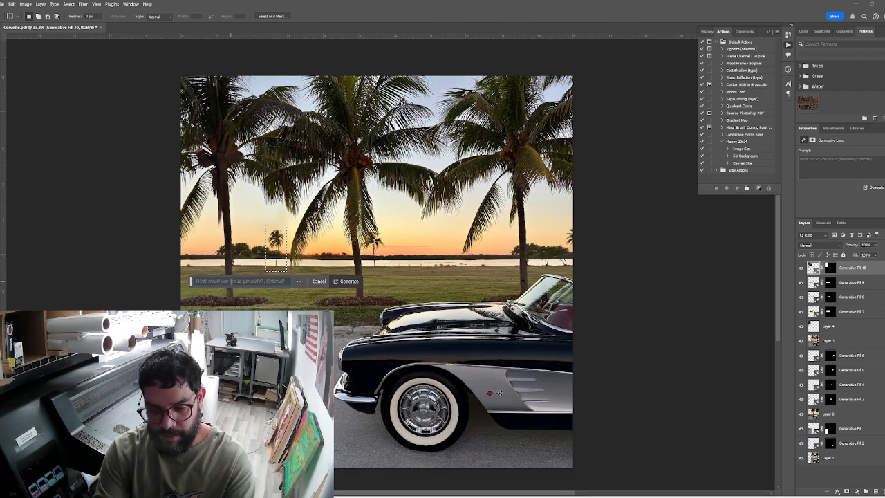
text(palm tree)
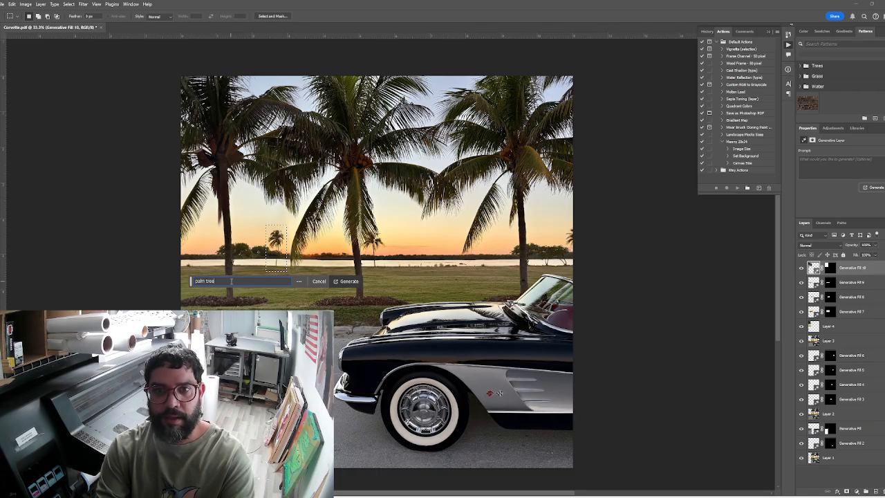
key(Return)
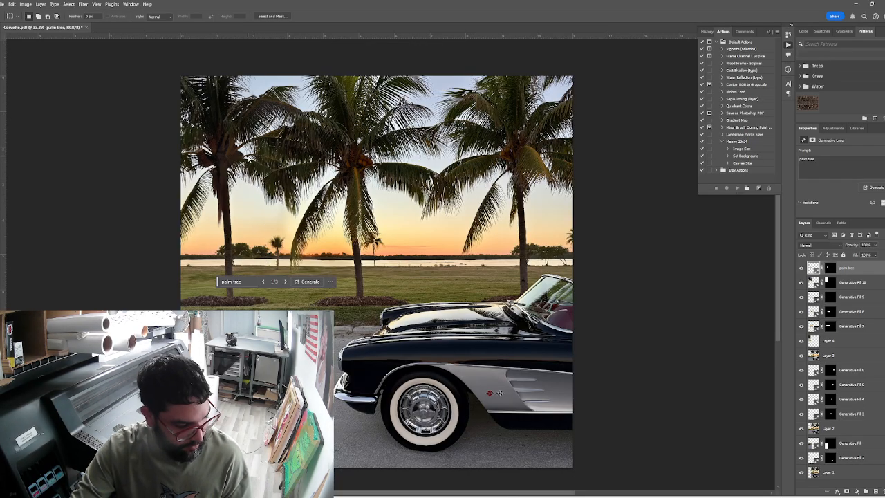
click(287, 283)
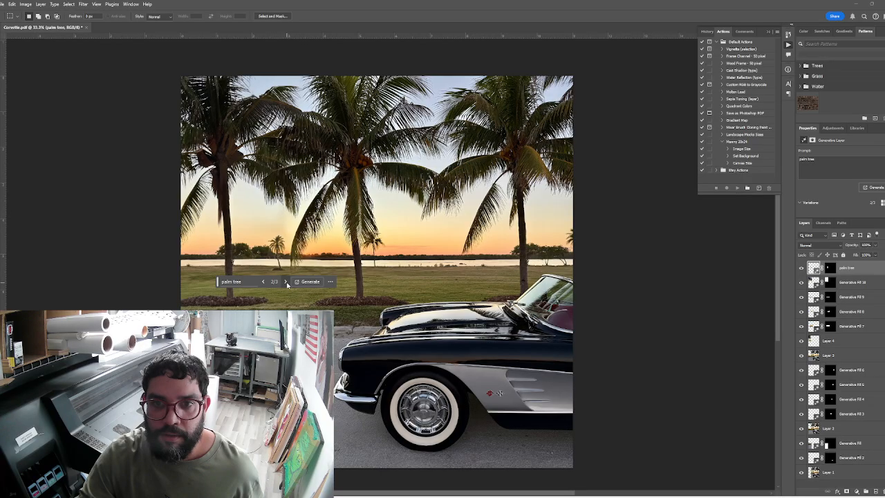
click(286, 282)
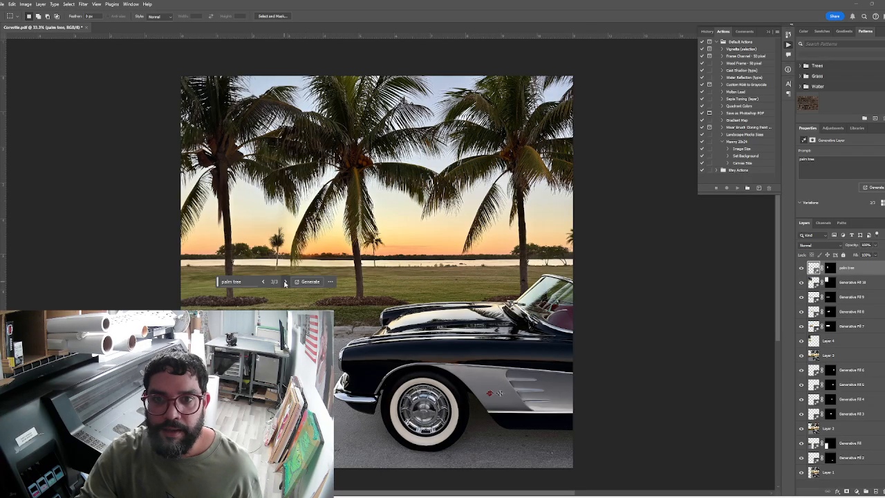
click(263, 282)
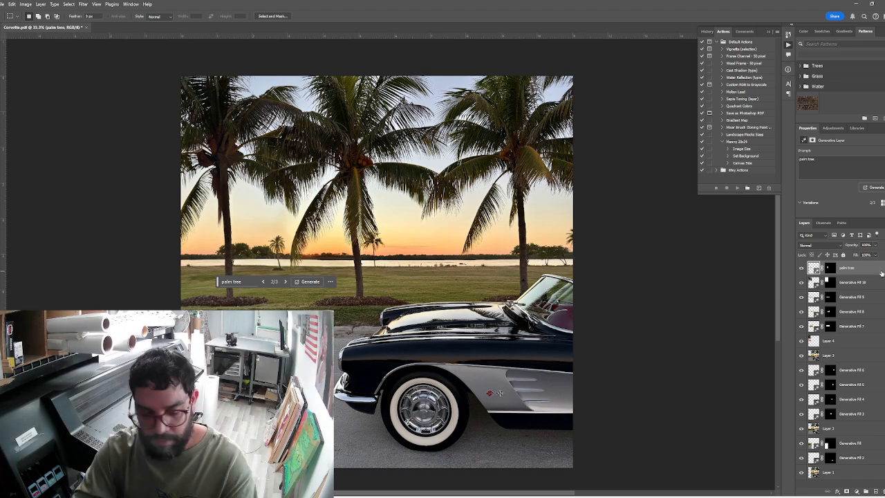
Stamp the visible image onto a new layer and hide all the layers beneath it
key(ctrl+shift+alt+e)
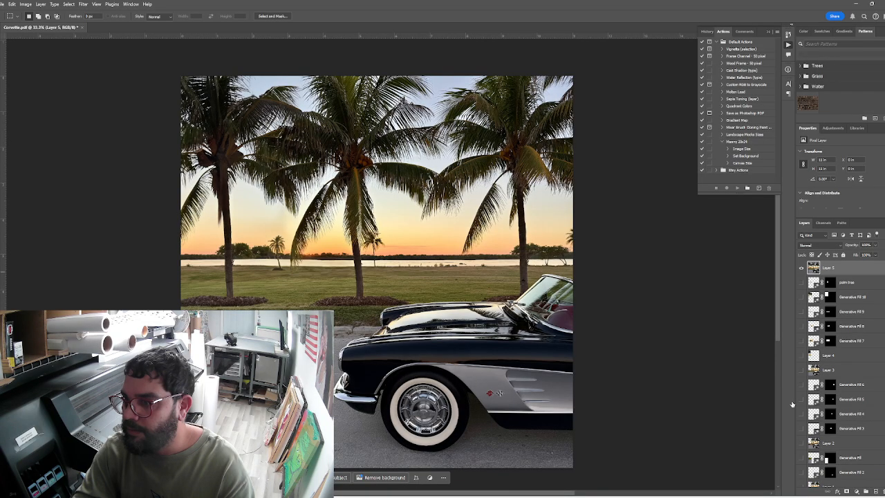
Show the original photo layer and hide the stamped layer to compare the image before and after the extension
scroll(866, 339, down, 1)
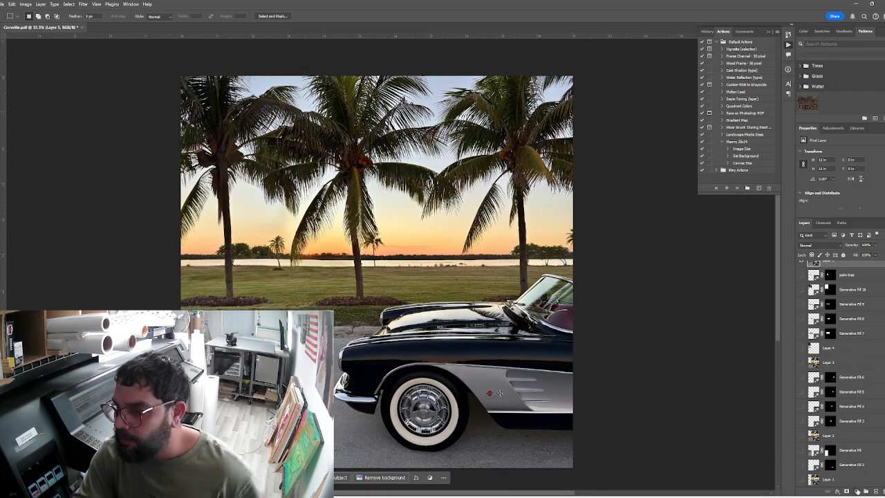
click(856, 479)
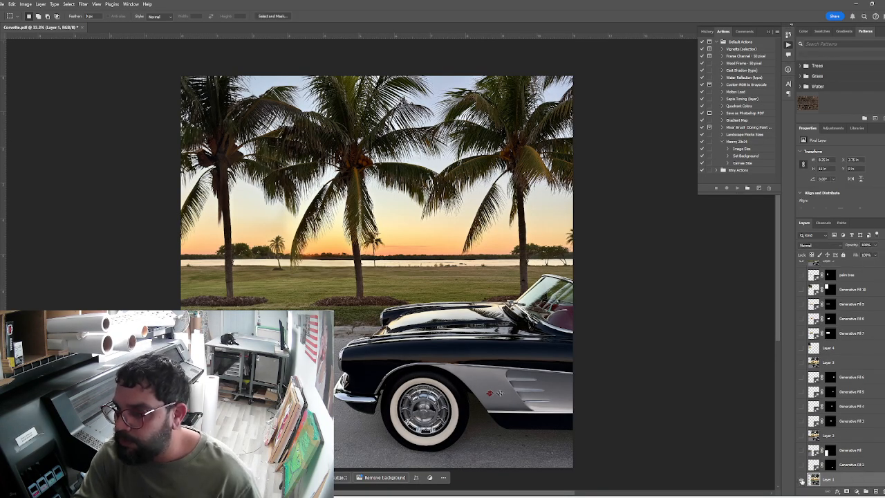
scroll(832, 368, up, 1)
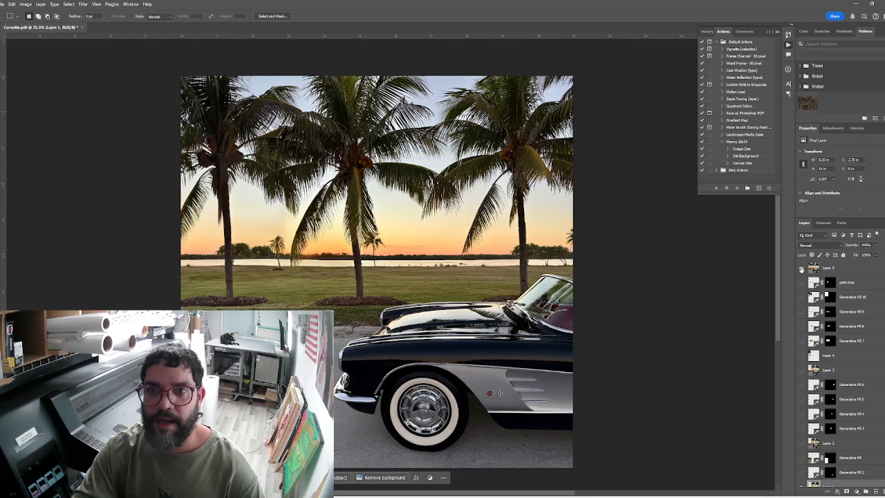
click(802, 269)
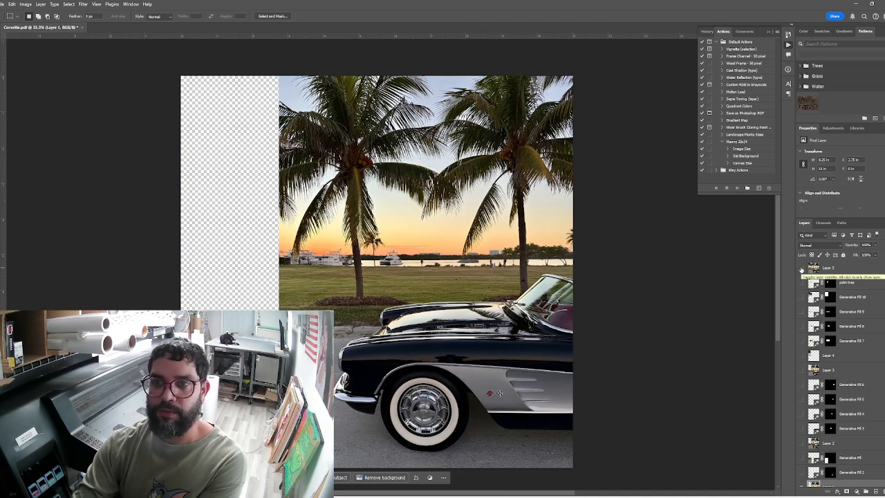
Compare the original photo with the extended version and leave the stamped layer visible
click(801, 269)
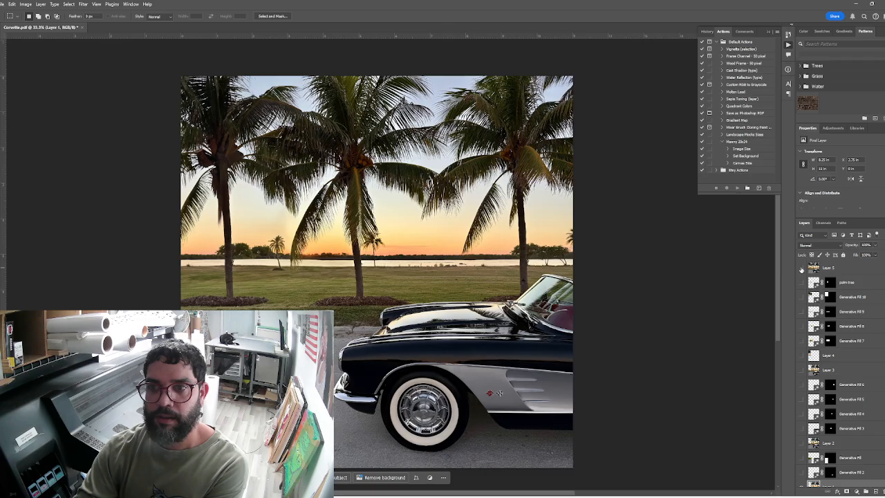
click(801, 269)
click(801, 269)
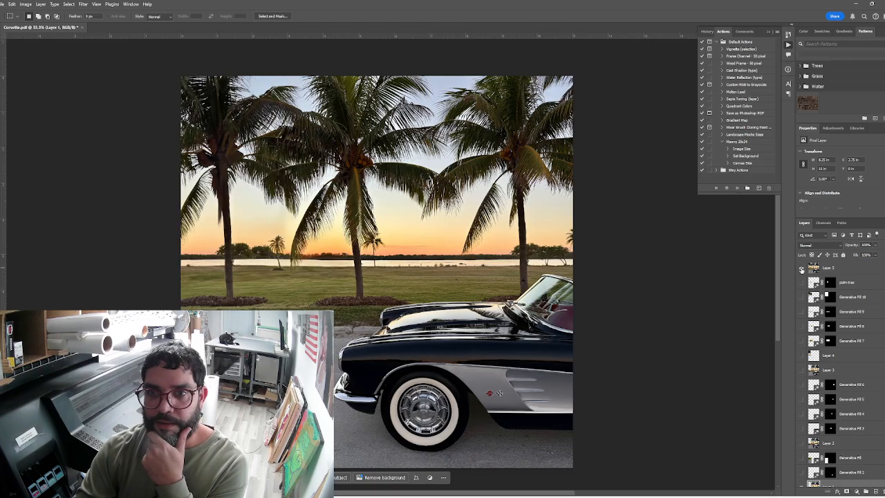
Add a layer mask to the stamped layer and brush on it to reveal the original people and distant buildings along the right shoreline
click(817, 270)
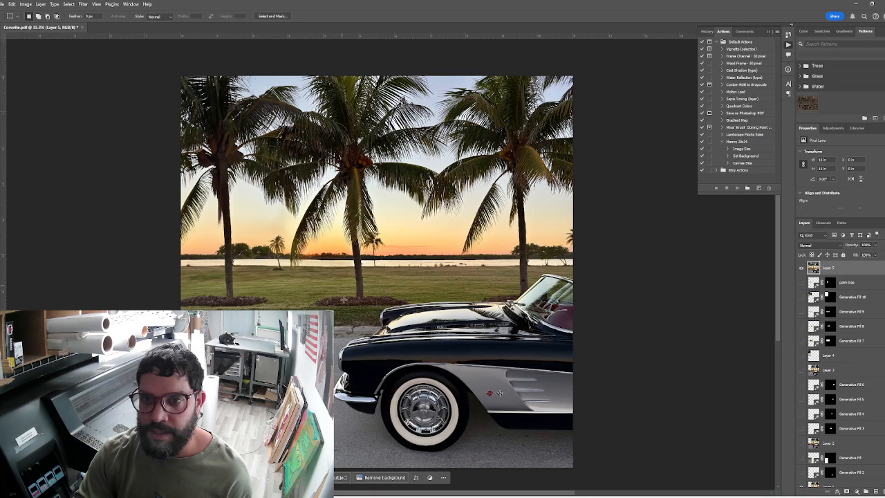
click(850, 491)
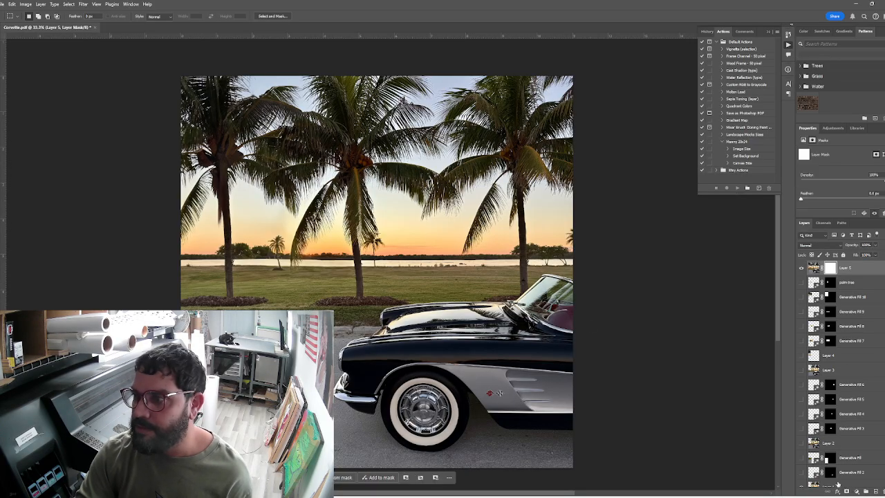
key(b)
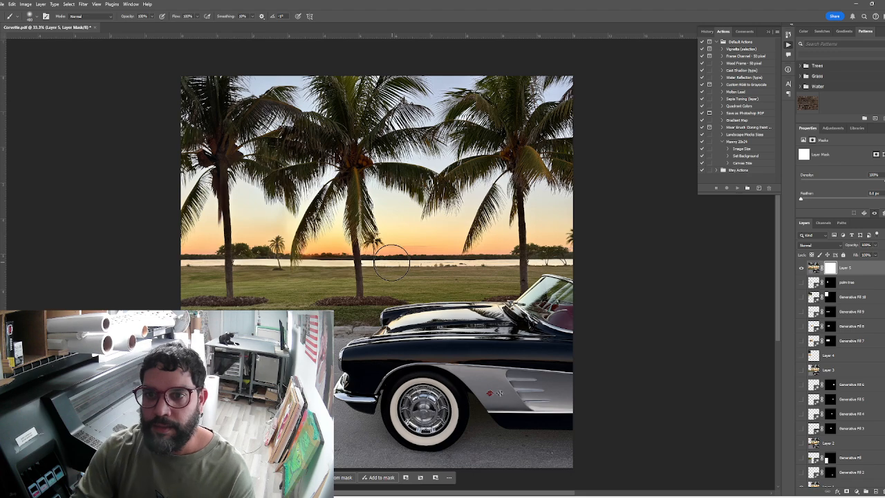
key(bracketright)
key(bracketright)
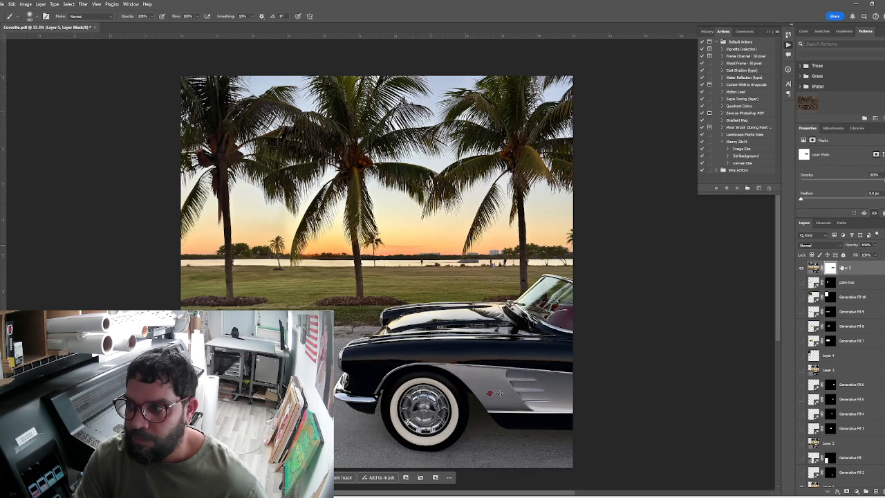
Compare the image with the stamped layer's mask disabled and enabled, and against the original photo, leaving the mask and layer on
shift+click(831, 268)
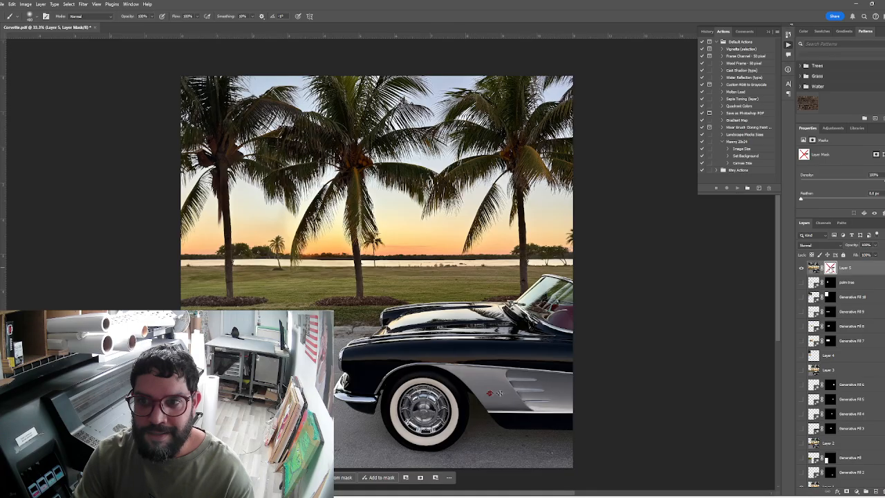
shift+click(830, 268)
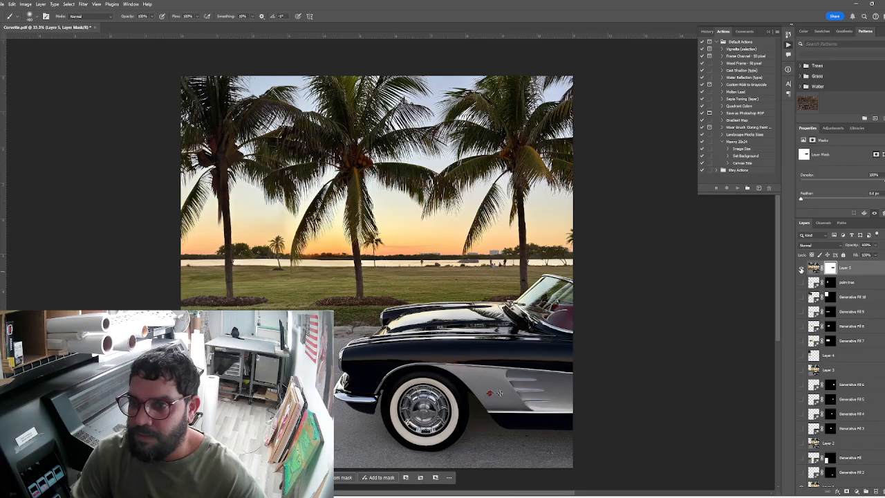
click(801, 269)
click(801, 269)
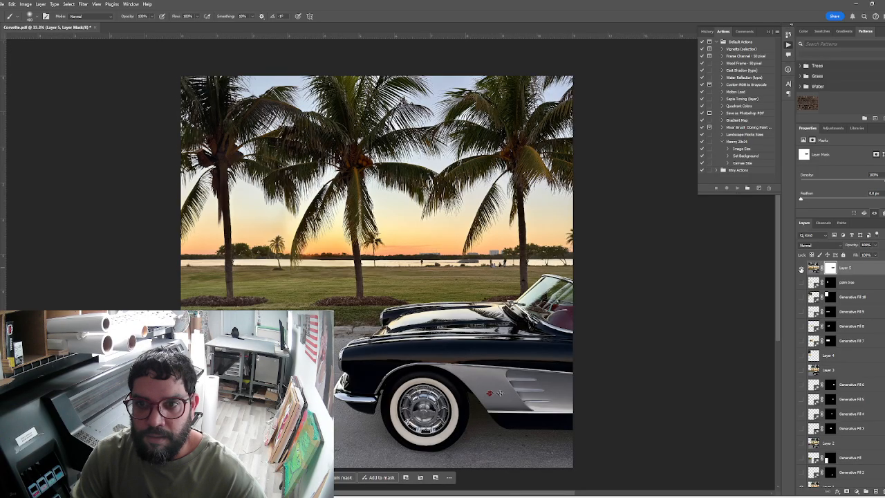
click(801, 269)
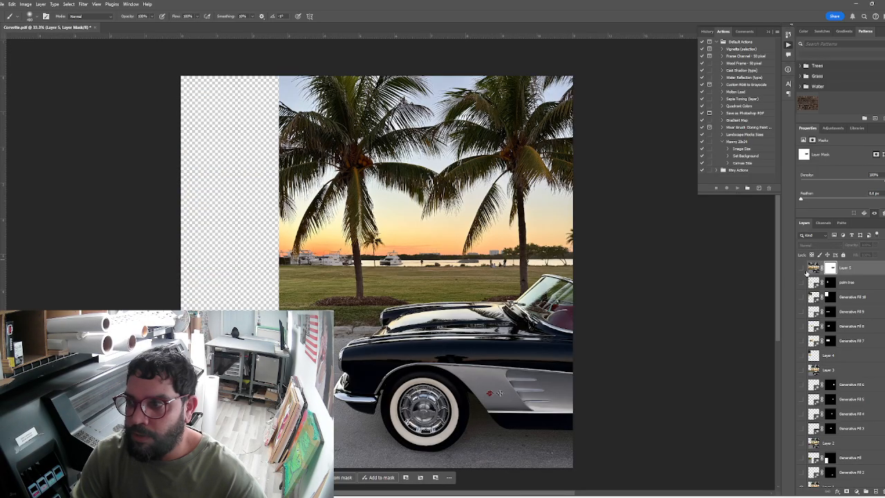
click(801, 269)
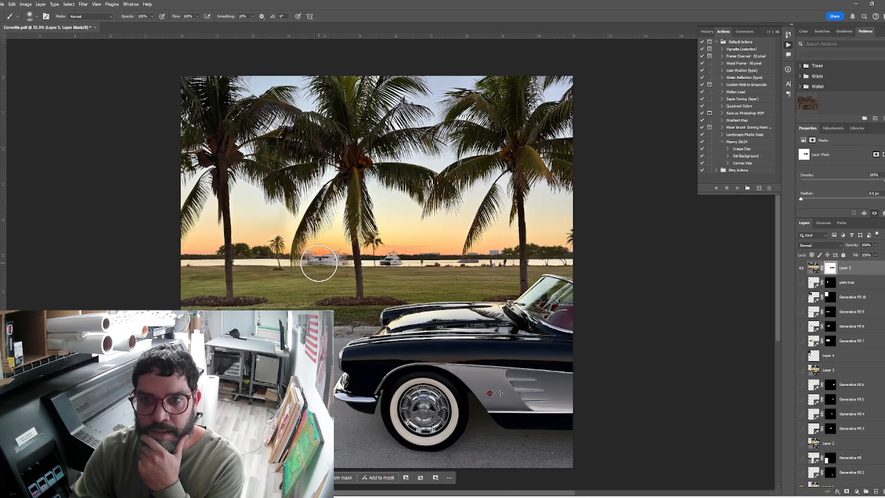
Paint on the mask with a smaller brush to reveal the original moored boats between the middle palm's hanging fronds and trunk
drag(318, 263, 328, 265)
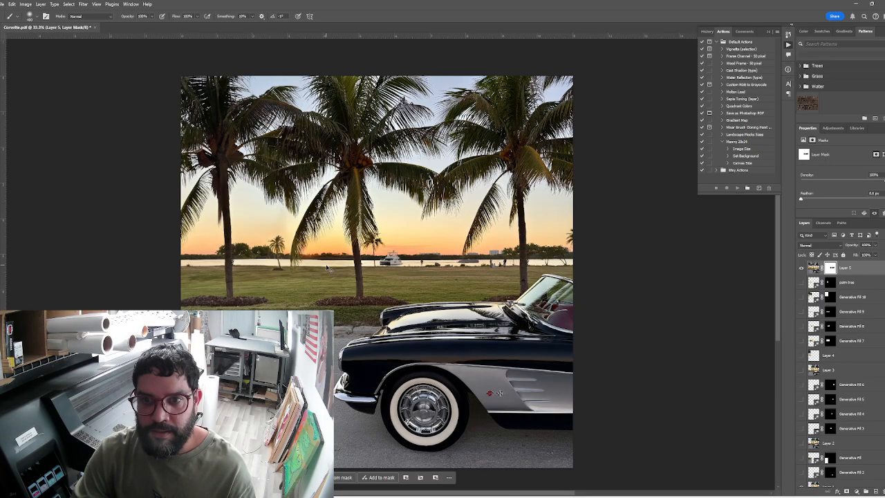
key(ctrl+plus)
key(ctrl+plus)
key(ctrl+plus)
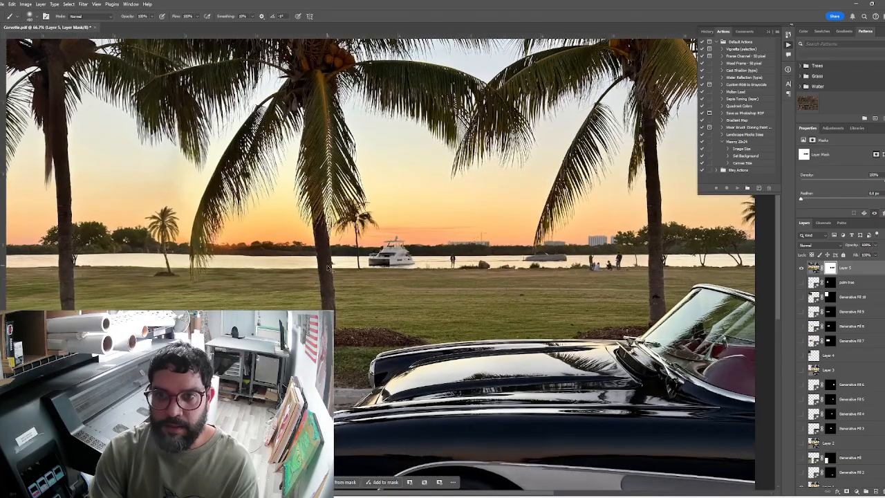
key(ctrl+plus)
scroll(328, 269, left, 3)
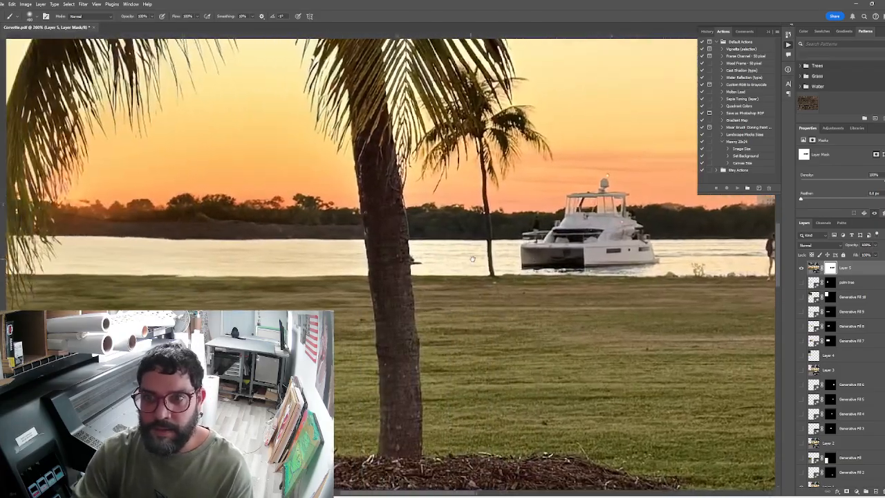
scroll(315, 255, left, 4)
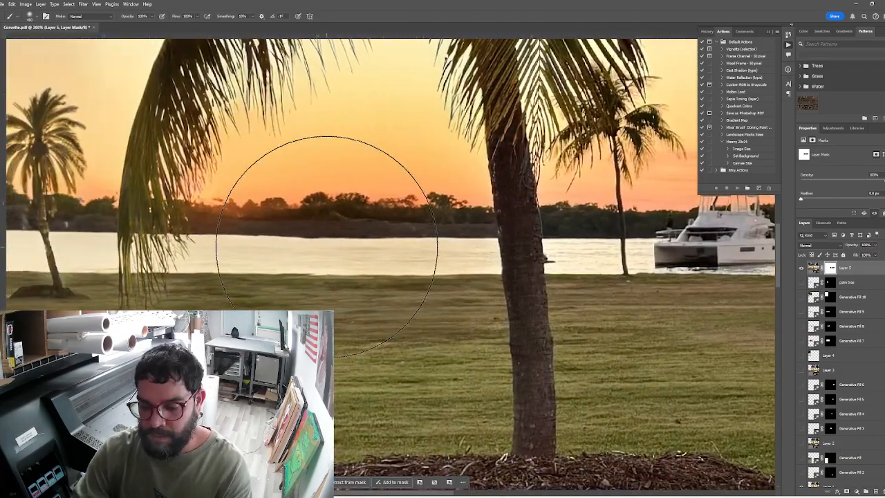
key(bracketleft)
key(bracketleft)
key(bracketleft)
key(bracketleft)
key(bracketleft)
mouse_move(298, 243)
mouse_down()
mouse_move(219, 266)
mouse_move(233, 251)
mouse_move(295, 246)
mouse_move(363, 200)
mouse_move(344, 203)
mouse_move(390, 195)
mouse_move(417, 218)
mouse_move(435, 205)
mouse_move(441, 246)
mouse_move(469, 227)
mouse_move(478, 256)
mouse_move(472, 267)
mouse_move(311, 282)
mouse_move(350, 280)
mouse_move(341, 282)
mouse_move(349, 269)
mouse_move(387, 264)
mouse_up()
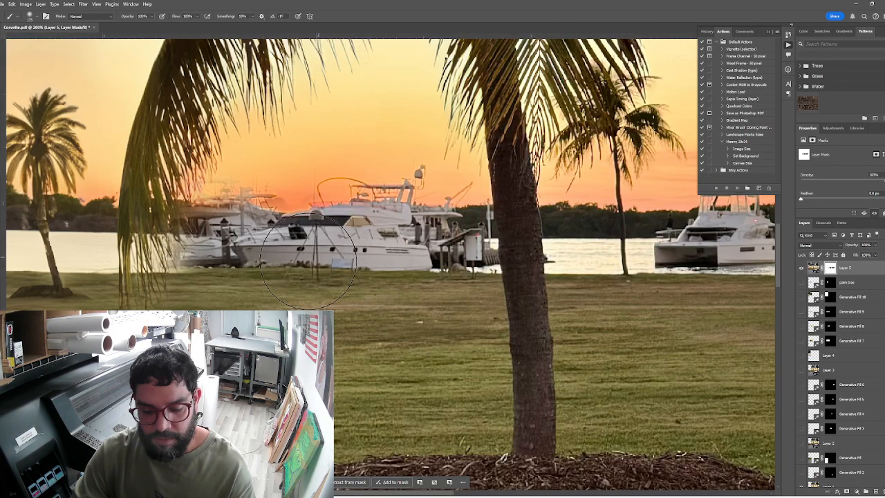
Paint the mask back over the leftmost moored boats so only the large yacht beside the middle trunk keeps its original pixels
key(bracketleft)
key(bracketleft)
key(bracketleft)
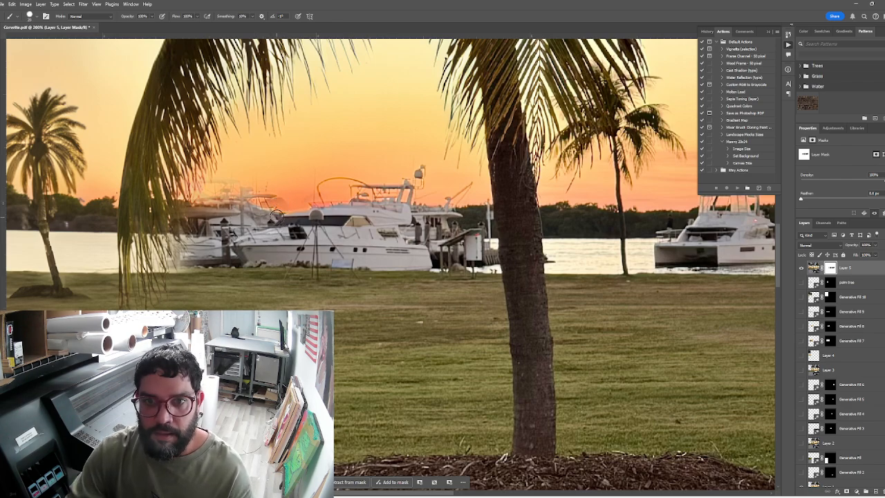
mouse_move(287, 205)
mouse_down()
mouse_move(238, 229)
mouse_move(222, 211)
mouse_move(211, 221)
mouse_up()
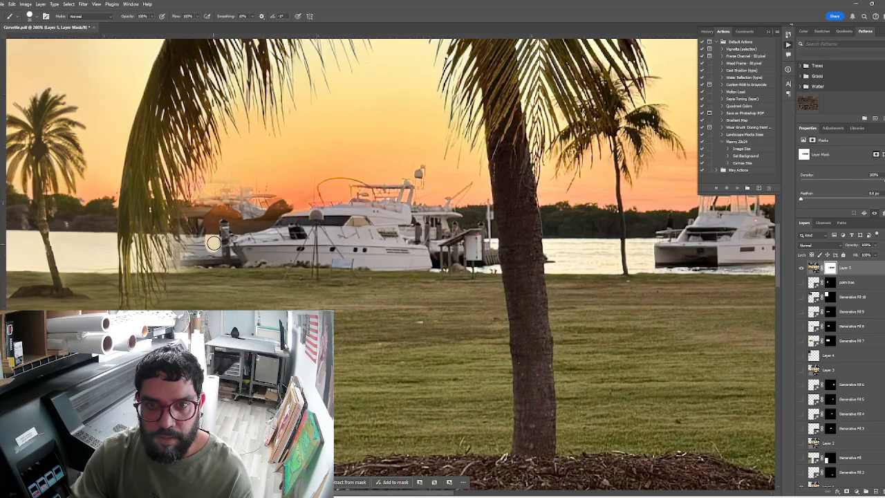
mouse_move(215, 259)
mouse_down()
mouse_move(216, 268)
mouse_move(213, 239)
mouse_move(211, 273)
mouse_move(201, 280)
mouse_move(187, 203)
mouse_up()
key(bracketright)
key(bracketright)
key(bracketright)
key(bracketright)
key(bracketright)
key(bracketright)
key(bracketright)
mouse_move(175, 235)
mouse_down()
mouse_move(177, 285)
mouse_move(188, 204)
mouse_move(198, 236)
mouse_move(188, 198)
mouse_move(228, 190)
mouse_move(251, 202)
mouse_move(285, 181)
mouse_move(289, 190)
mouse_move(330, 133)
mouse_up()
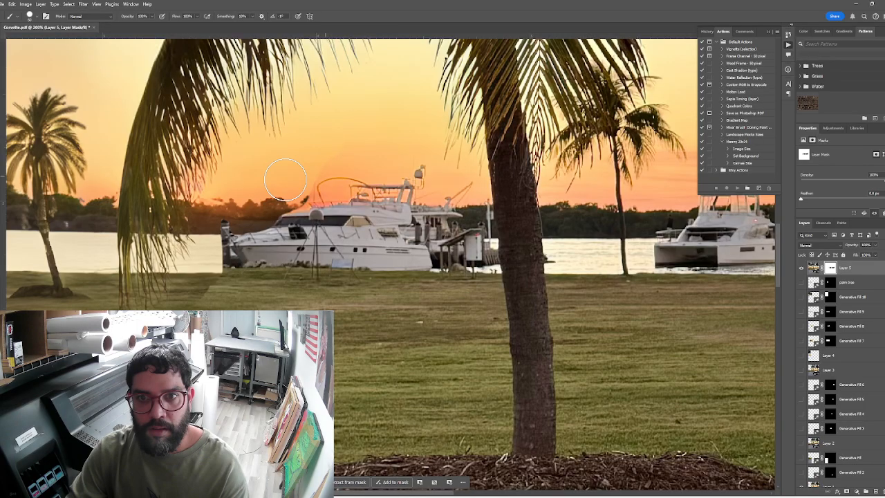
Refine the mask with a smaller brush to clean up the sky and tree line around the top of the large yacht
key(bracketleft)
key(bracketleft)
key(bracketleft)
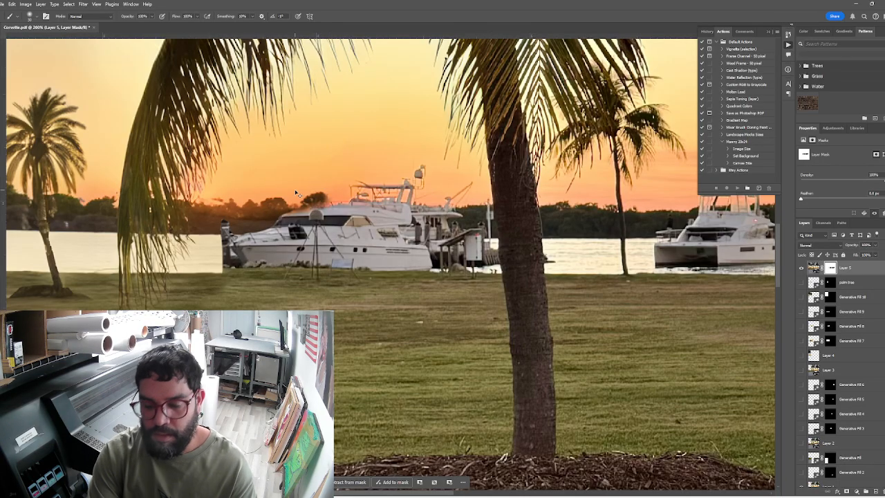
key(ctrl+0)
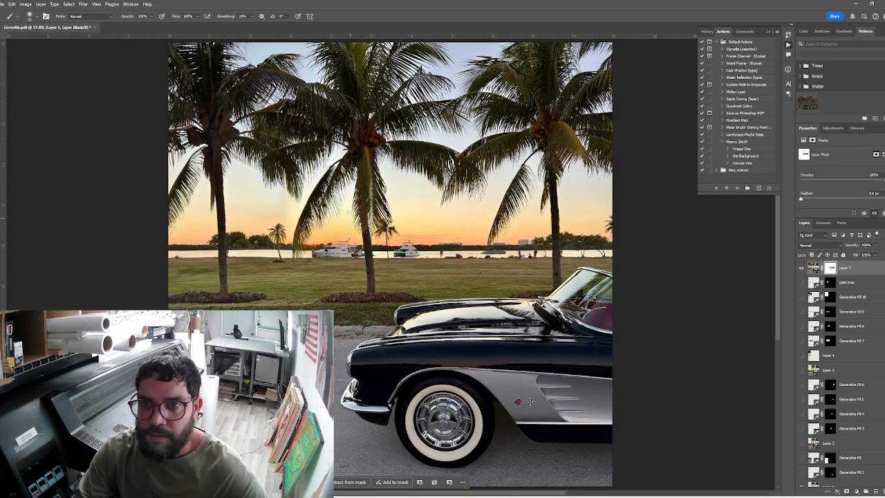
Toggle the stamped layer's visibility to compare the masked extension with the original photo, ending with it shown
click(801, 270)
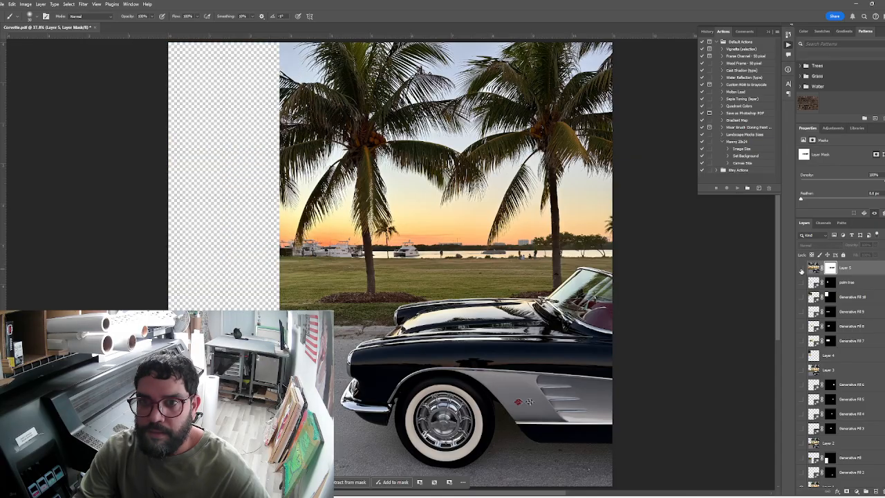
click(802, 270)
click(801, 270)
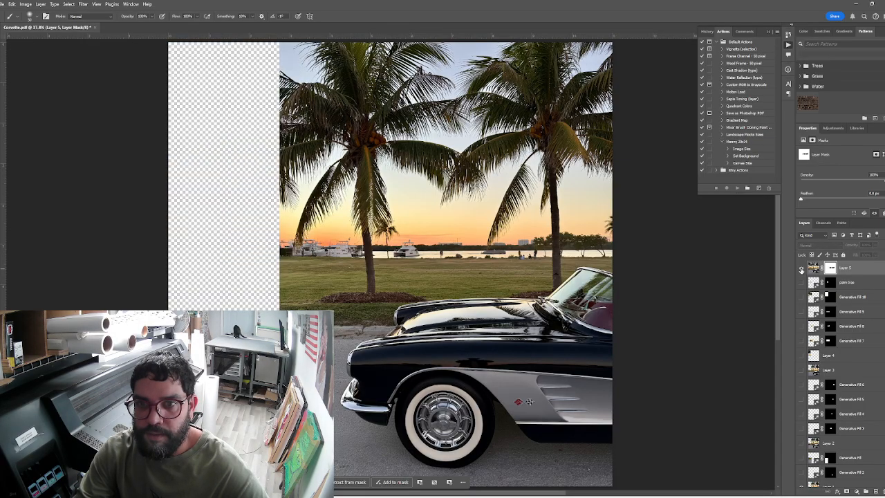
click(801, 269)
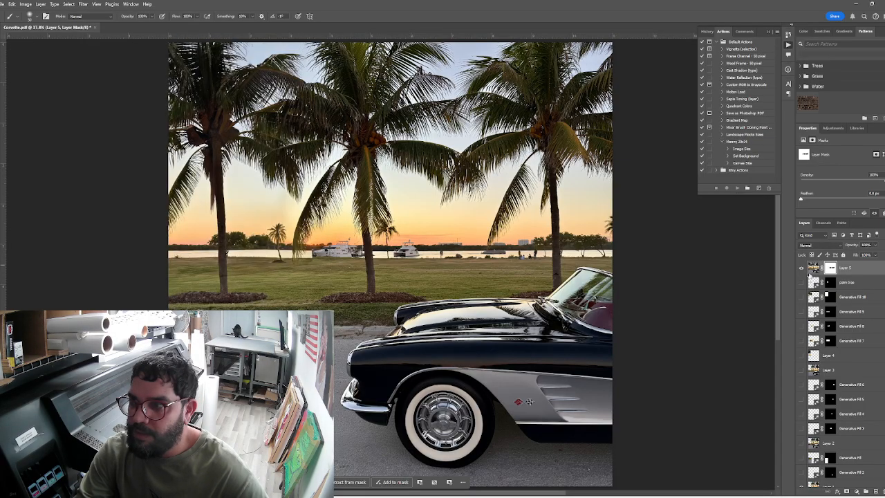
click(801, 269)
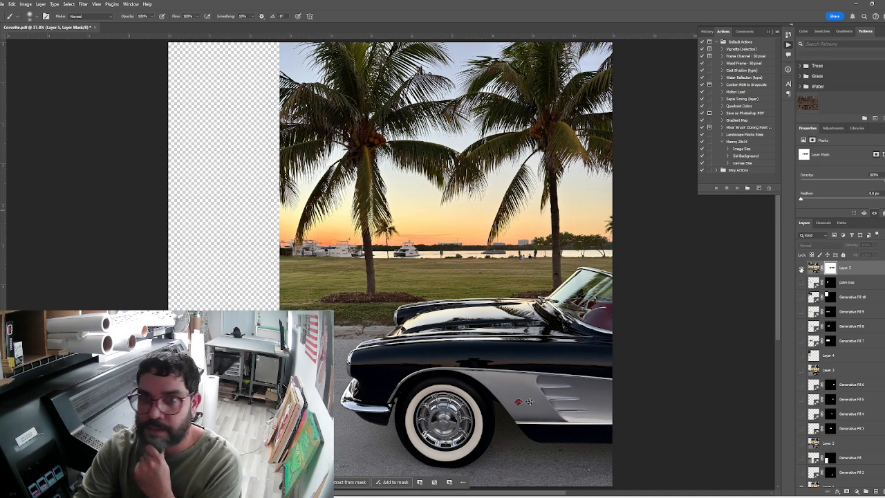
click(801, 270)
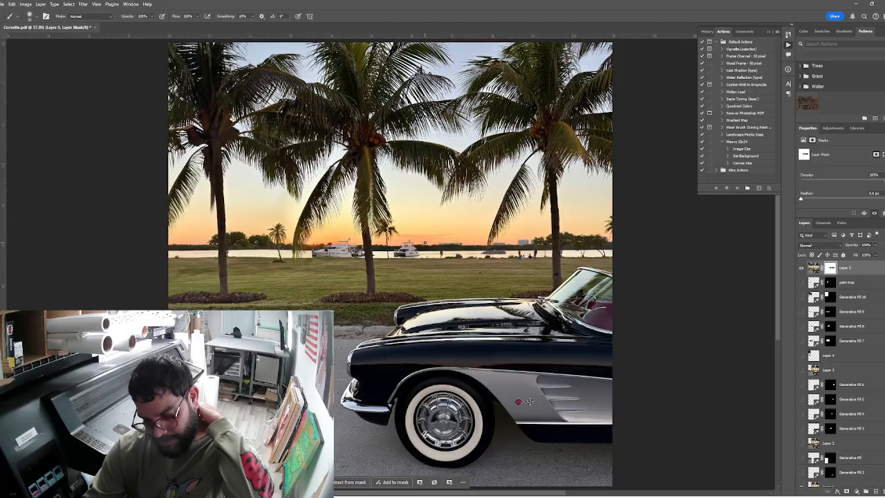
Examine the road and curb in front of the car for texture differences between the generated and original asphalt
scroll(427, 245, up, 4)
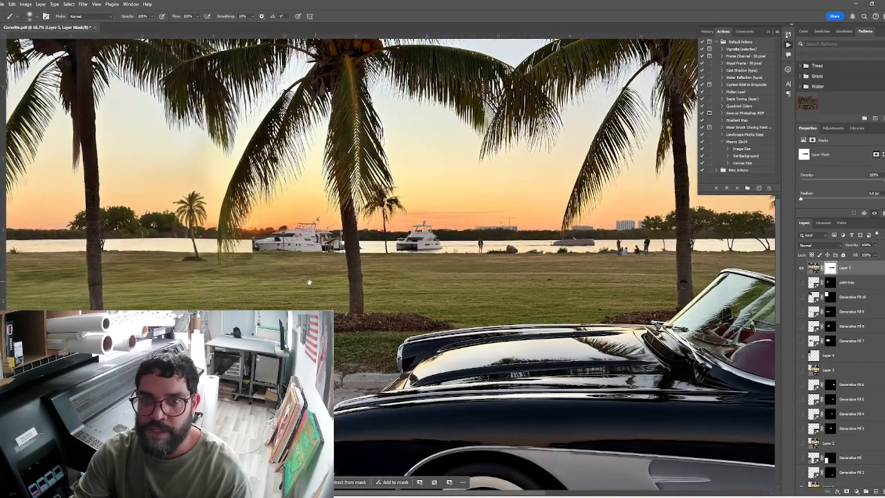
mouse_move(309, 282)
mouse_down()
mouse_move(423, 274)
mouse_move(498, 156)
mouse_up()
drag(505, 327, 519, 229)
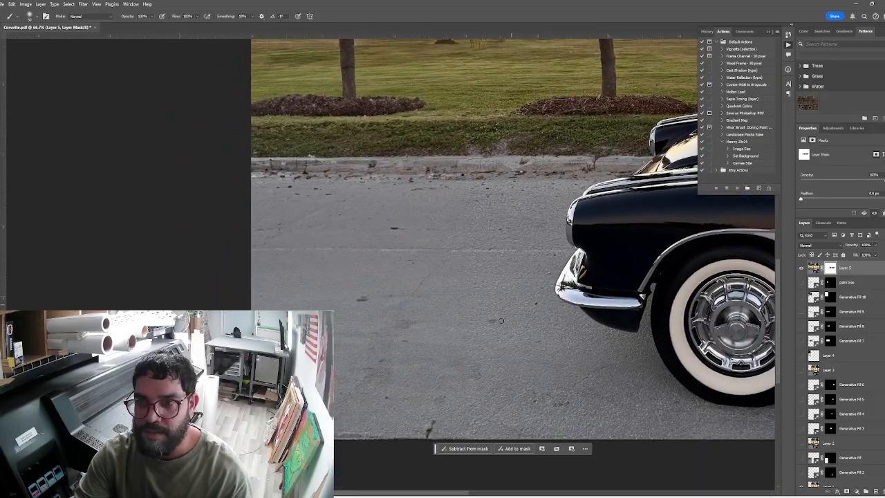
scroll(526, 355, up, 3)
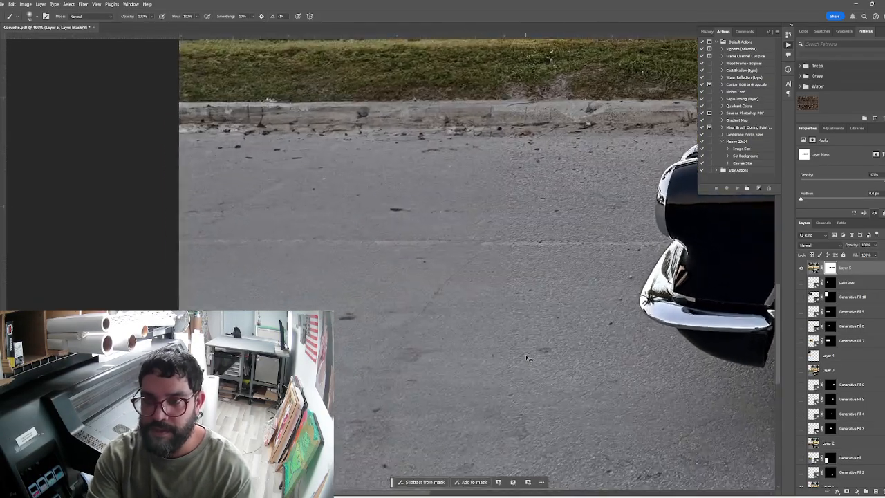
drag(477, 314, 392, 330)
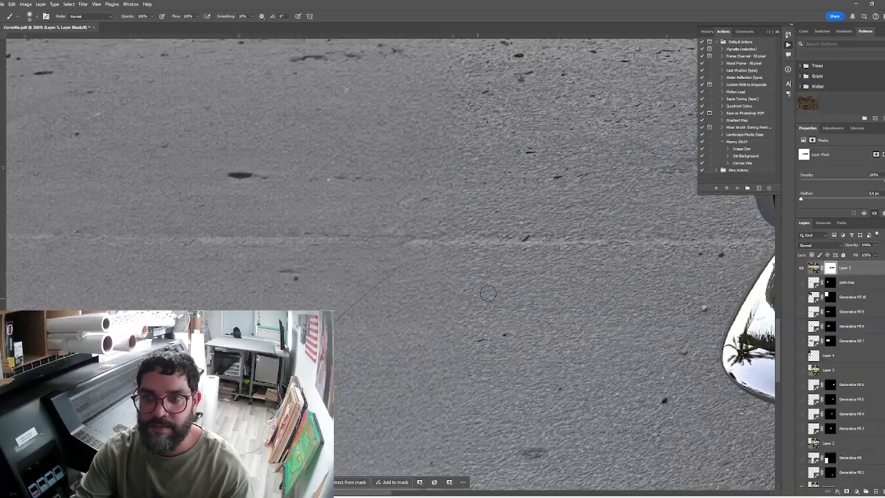
scroll(457, 322, down, 3)
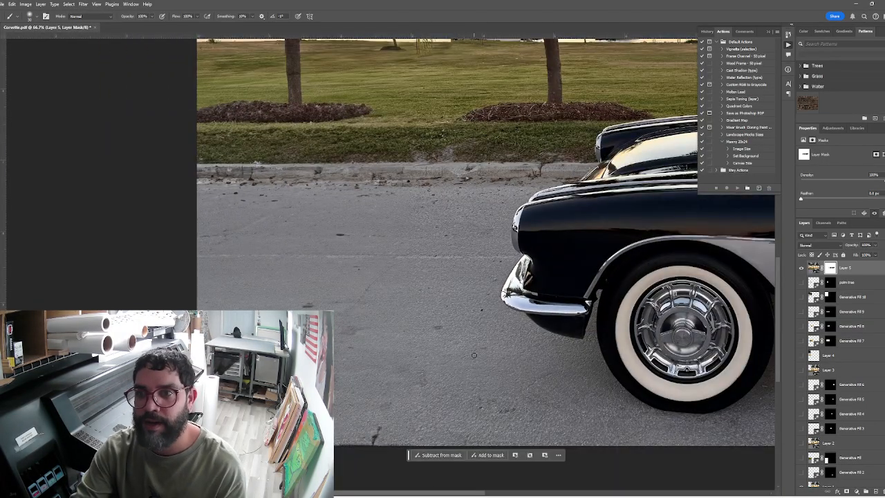
scroll(475, 350, up, 4)
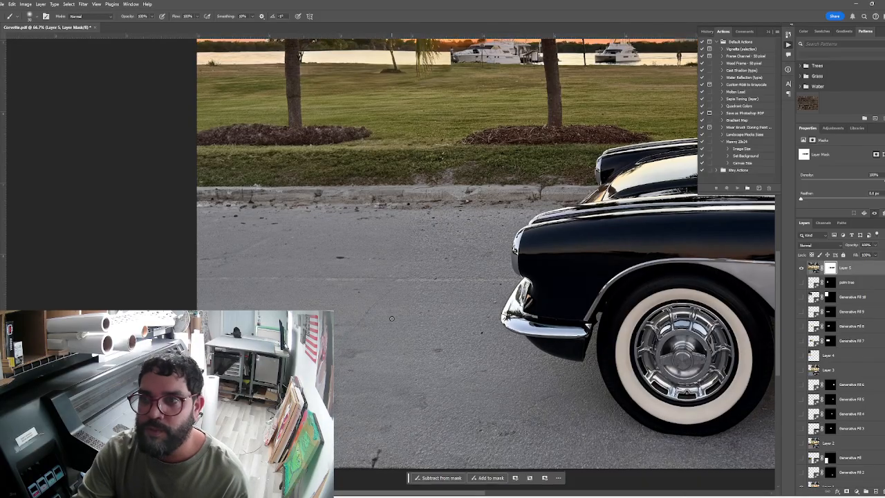
Outline the lower grass edge, curb and road in front of the car with the Polygonal Lasso, and run Generative Fill without a prompt
key(l)
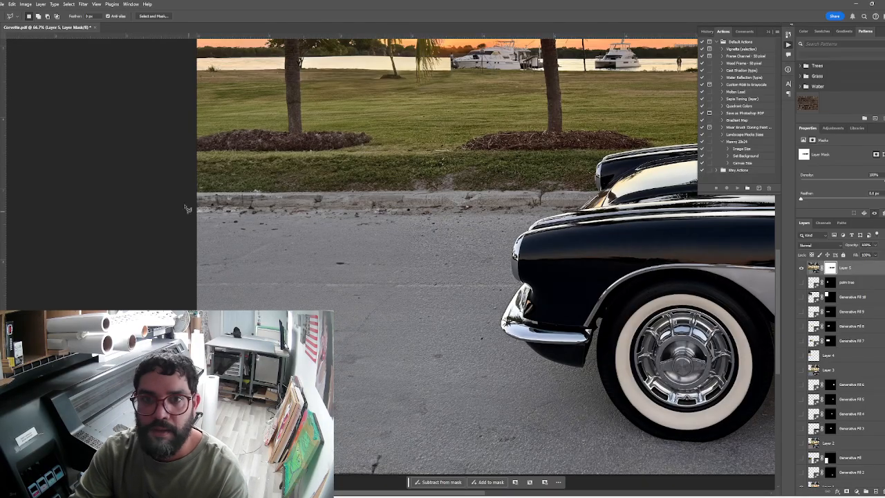
drag(188, 172, 597, 173)
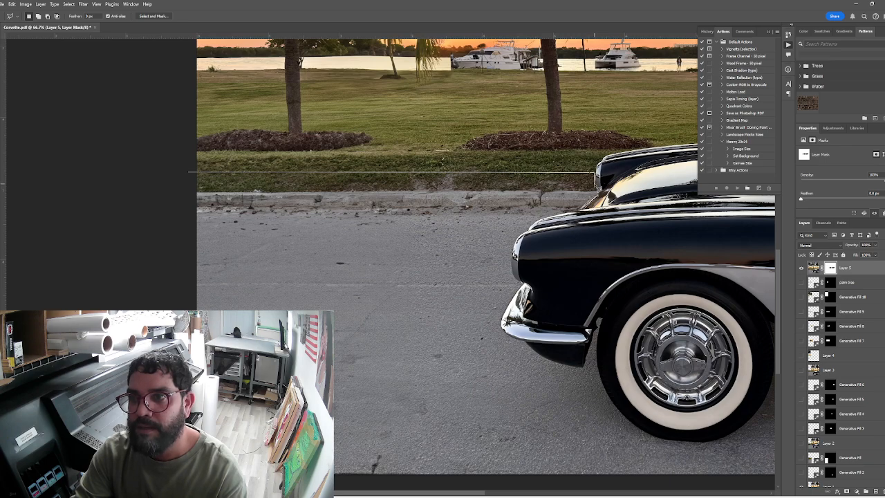
drag(599, 188, 600, 191)
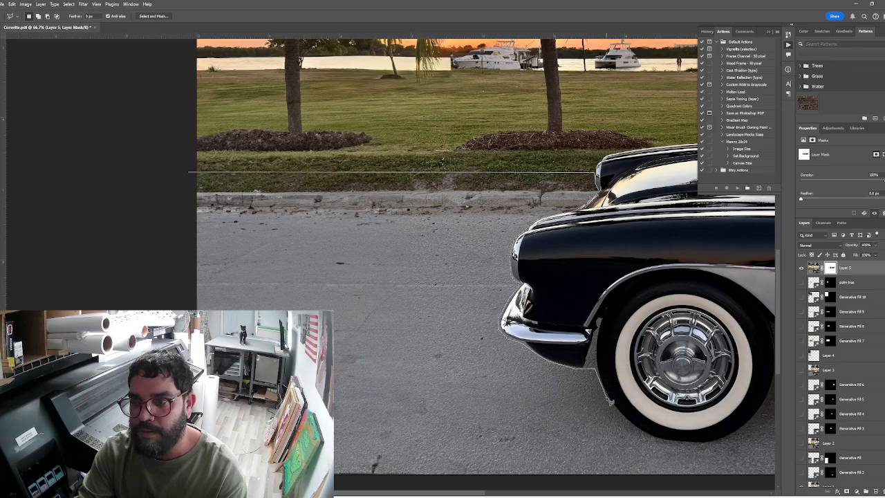
mouse_move(611, 404)
mouse_down()
mouse_move(669, 448)
mouse_move(696, 483)
mouse_move(712, 487)
mouse_move(707, 464)
mouse_move(743, 439)
mouse_move(713, 431)
mouse_move(765, 448)
mouse_move(762, 470)
mouse_move(596, 483)
mouse_up()
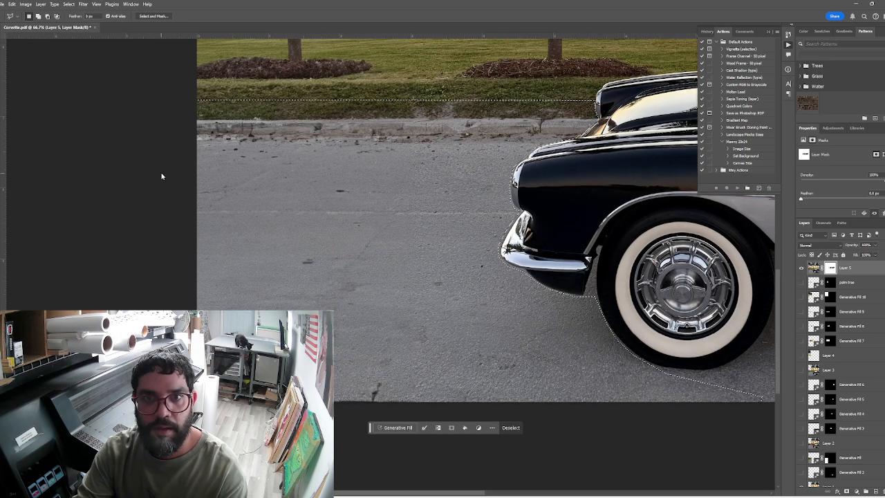
click(396, 428)
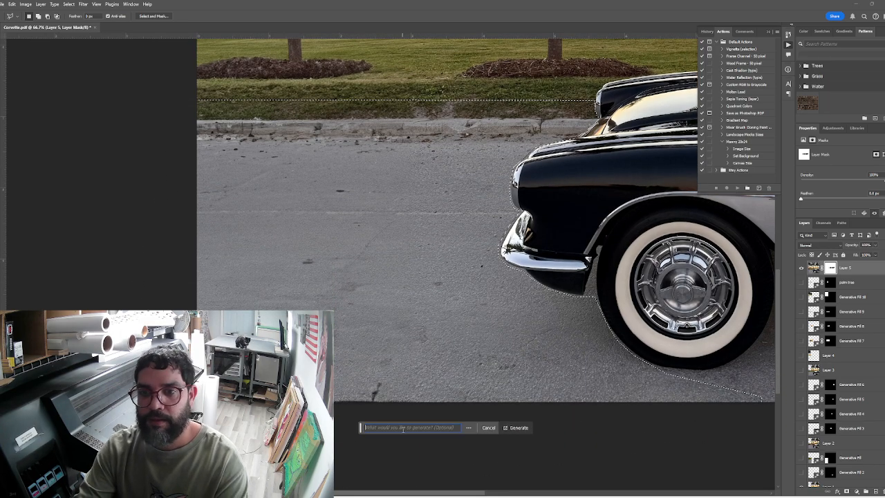
click(520, 427)
Compare the three generated variations of the road area and delete the Generative Fill 11 layer
scroll(553, 424, up, 4)
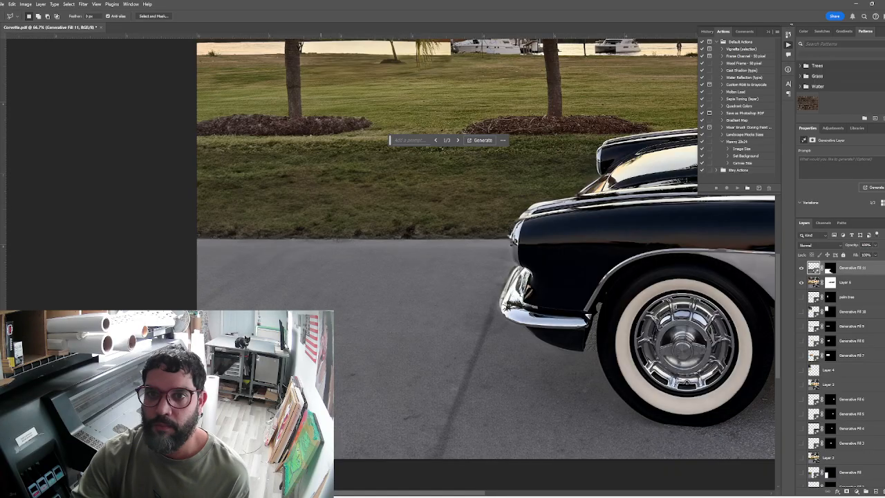
click(457, 140)
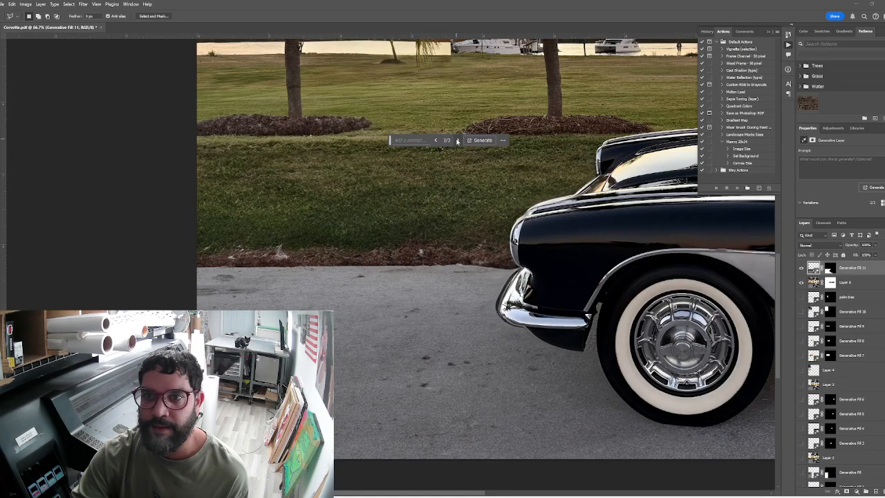
click(457, 140)
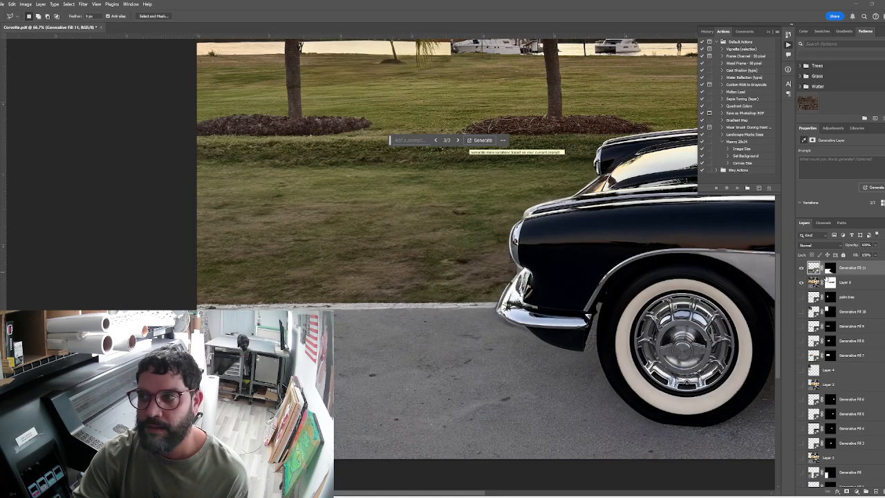
key(Delete)
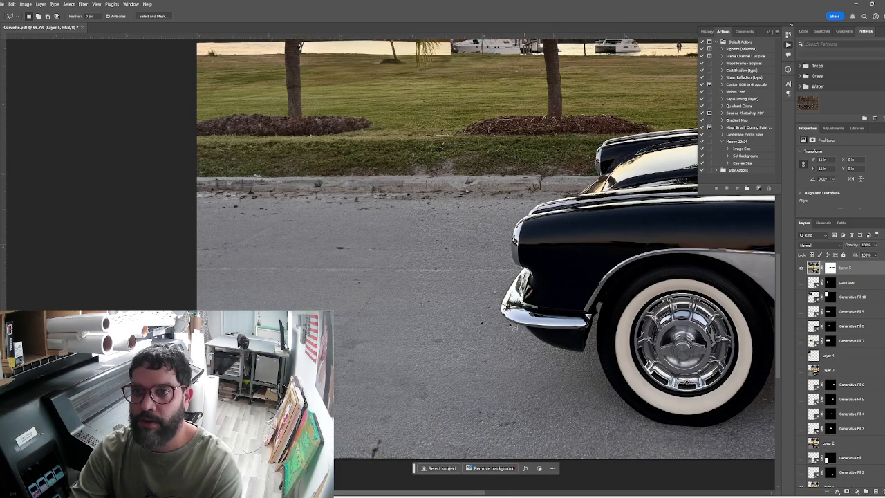
click(190, 184)
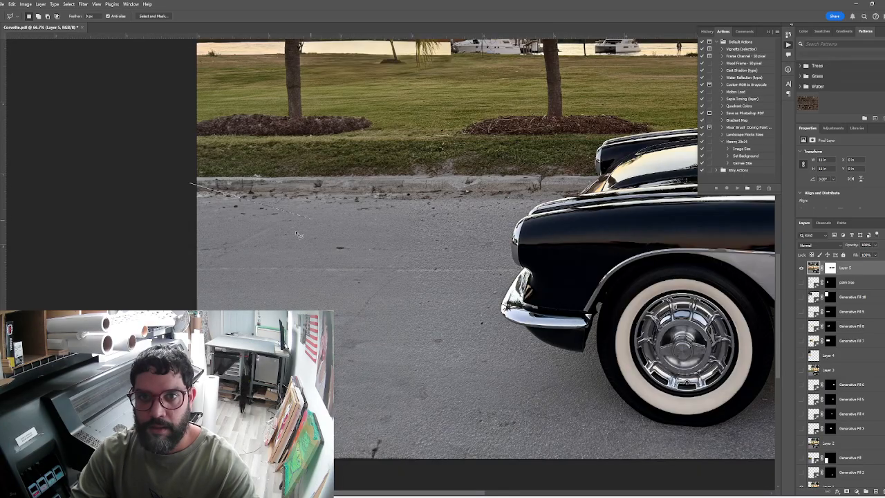
click(274, 245)
click(159, 253)
double_click(165, 207)
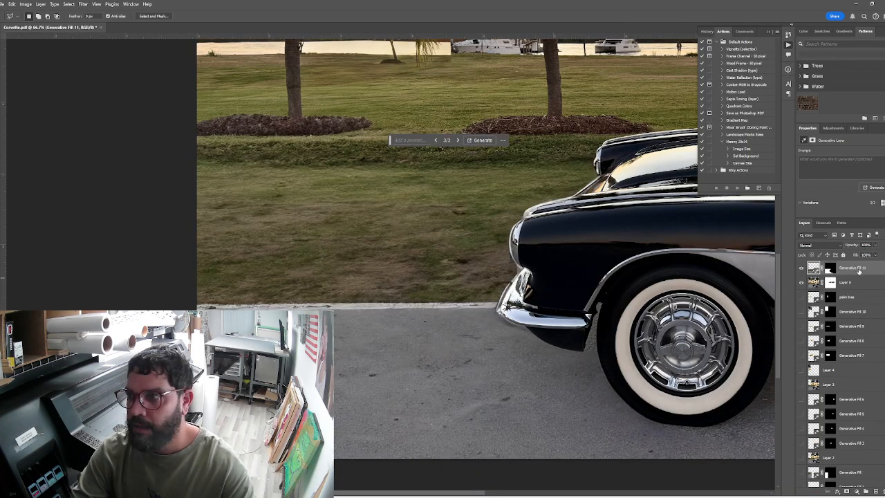
Load the Generative Fill 11 layer's mask as a selection and hide that layer
ctrl+click(830, 272)
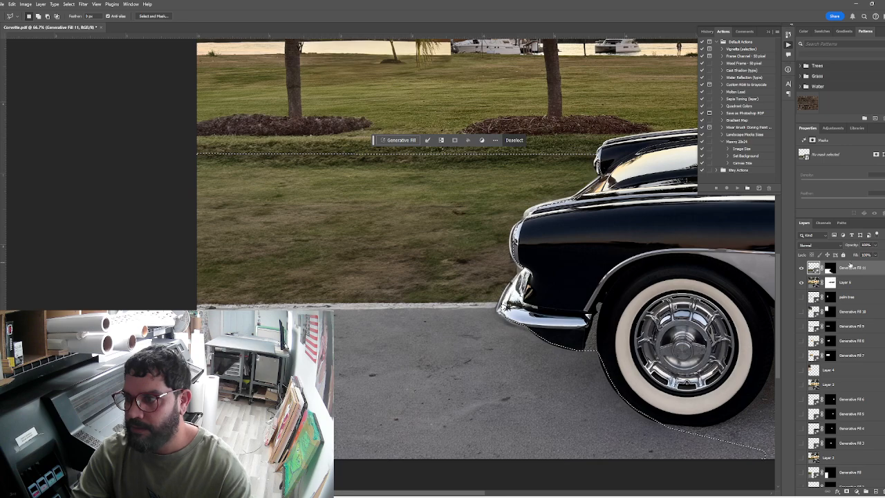
key(Delete)
click(398, 182)
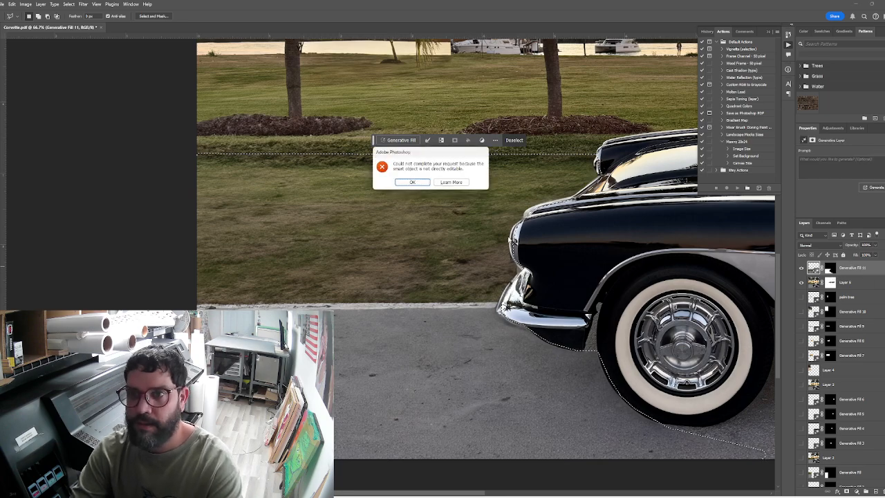
click(408, 183)
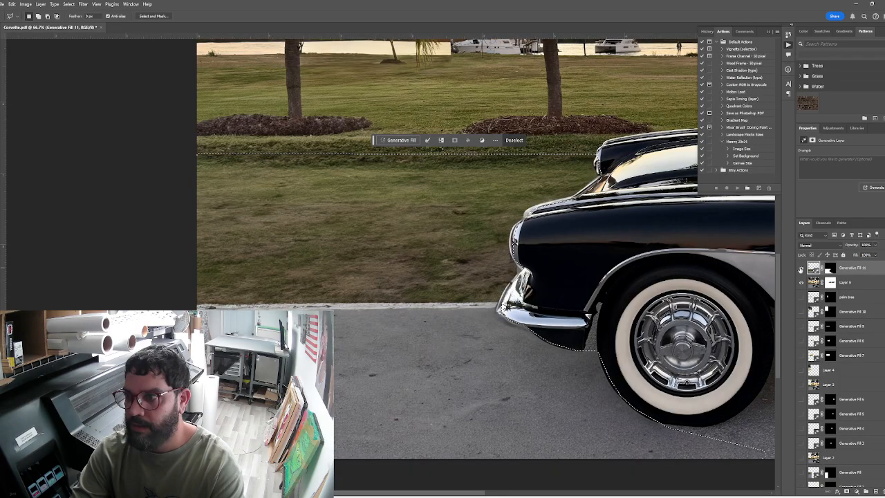
click(802, 269)
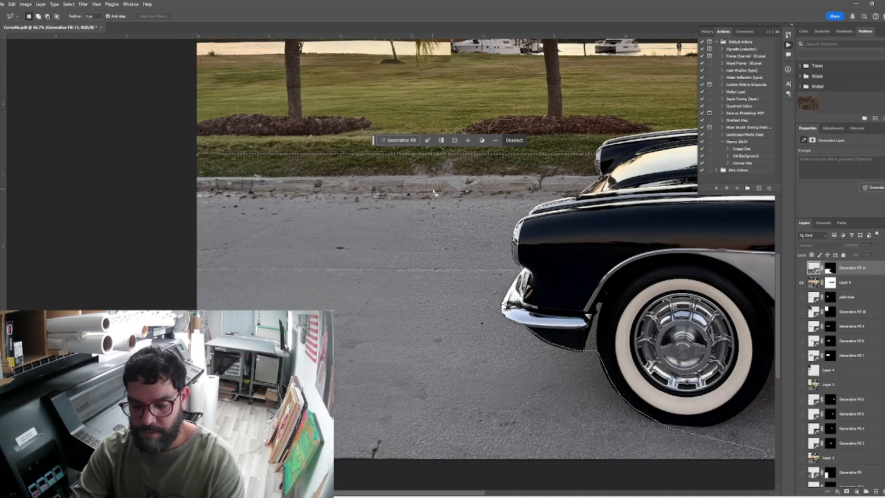
Subtract the grass and upper curb from the selection, then try Generative Fill on the road without a prompt and discard the generated layer
key(m)
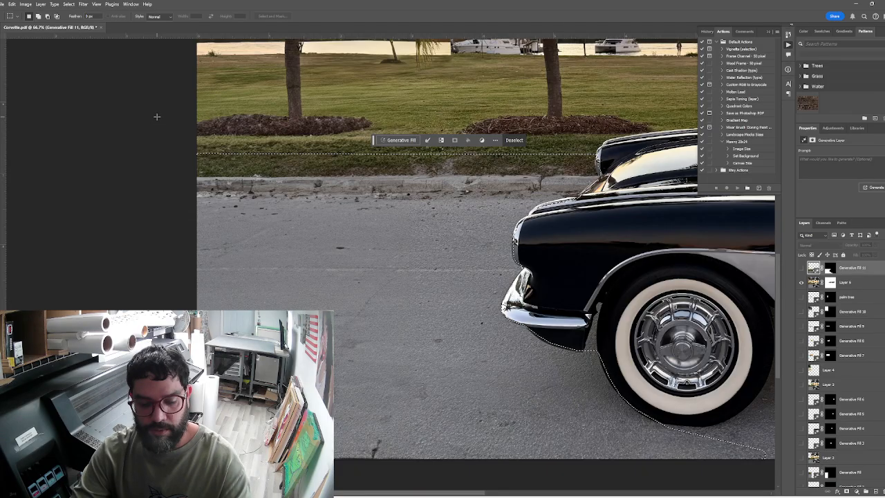
drag(186, 131, 612, 186)
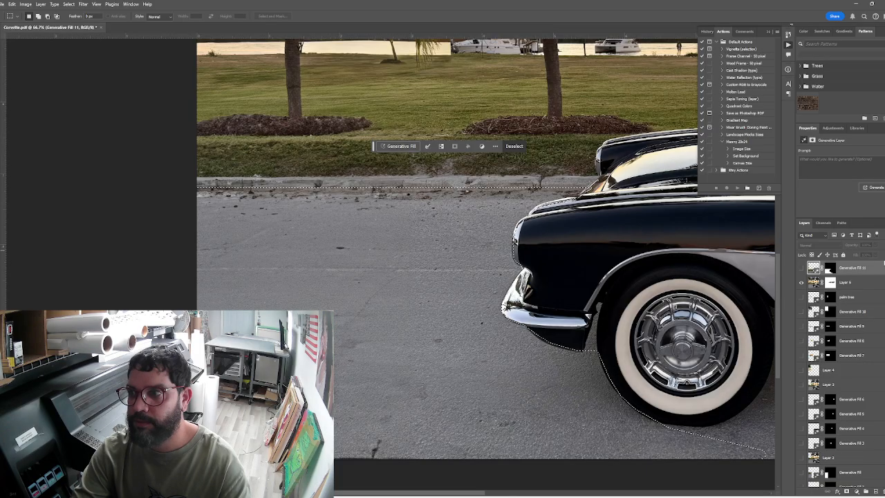
click(399, 146)
click(520, 147)
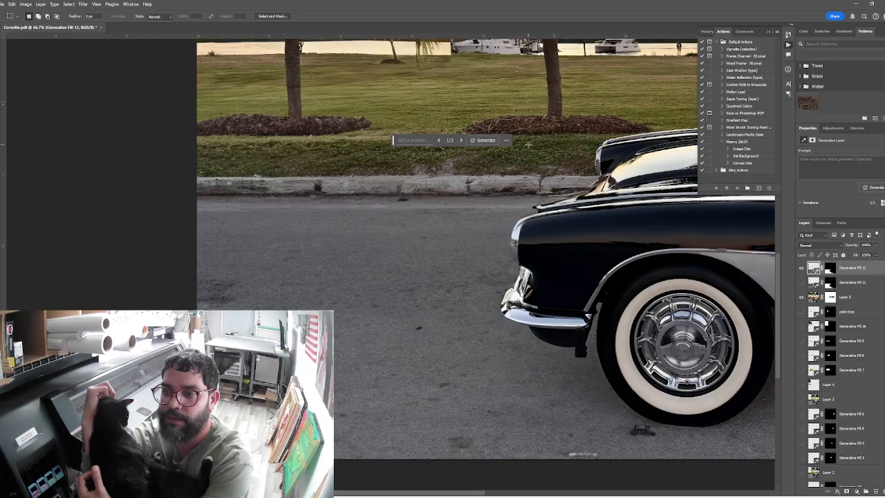
click(462, 141)
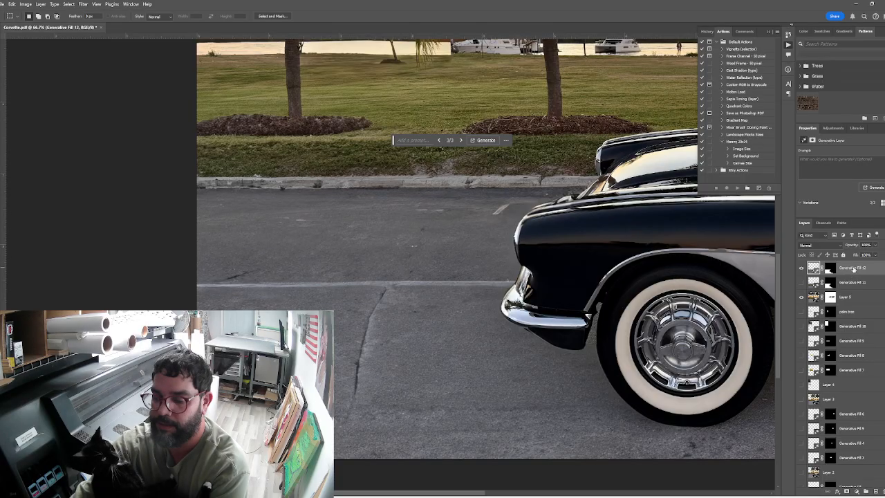
key(Delete)
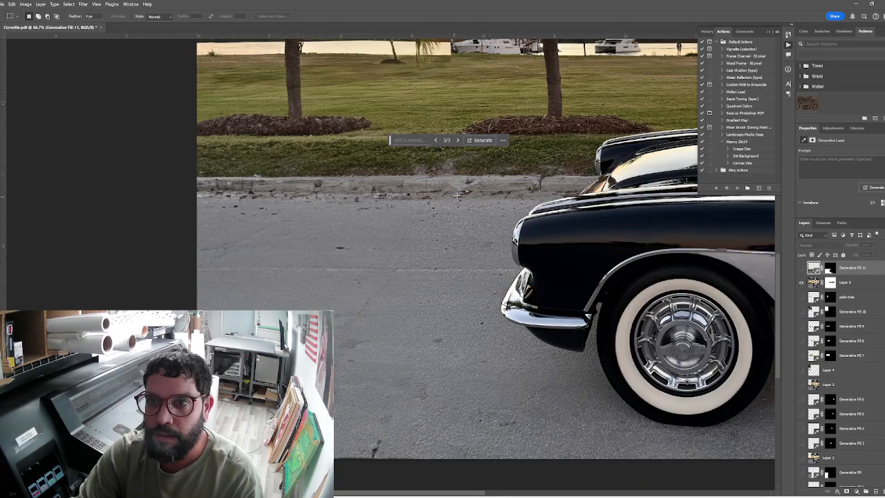
Select a vertical strip of road in front of the bumper, fill it generatively without a prompt, and choose the second variation
drag(470, 192, 359, 457)
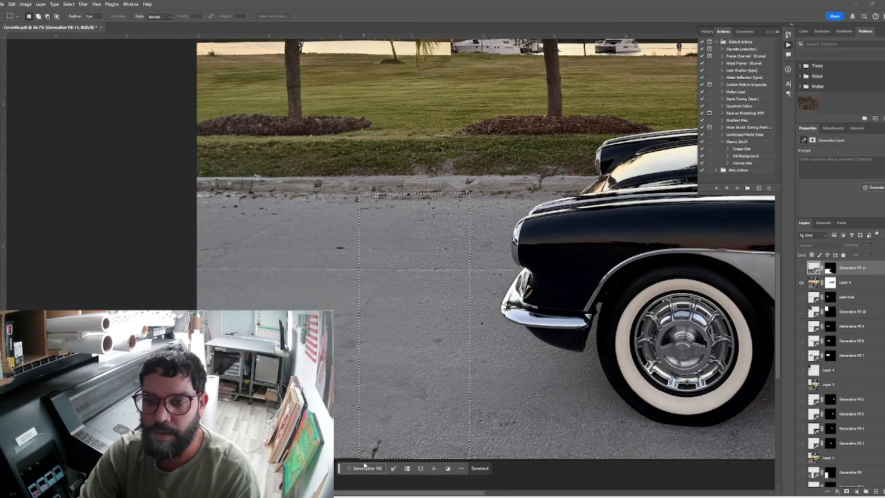
click(365, 468)
click(486, 468)
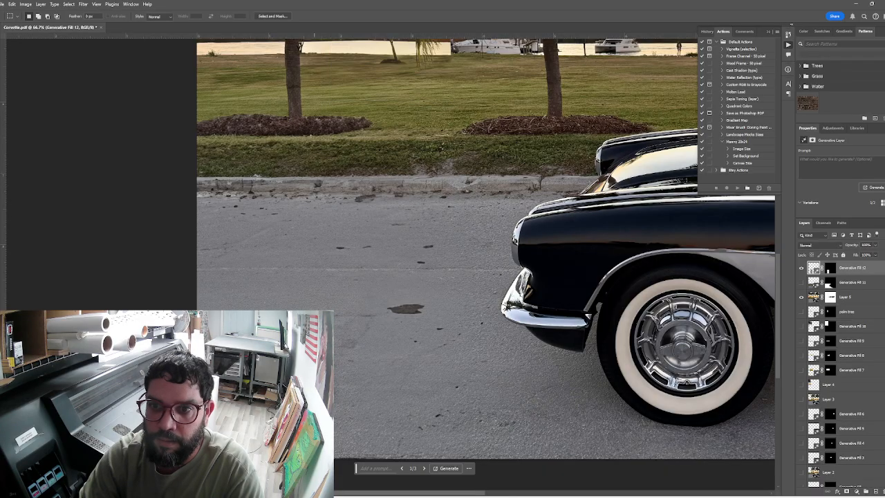
click(424, 468)
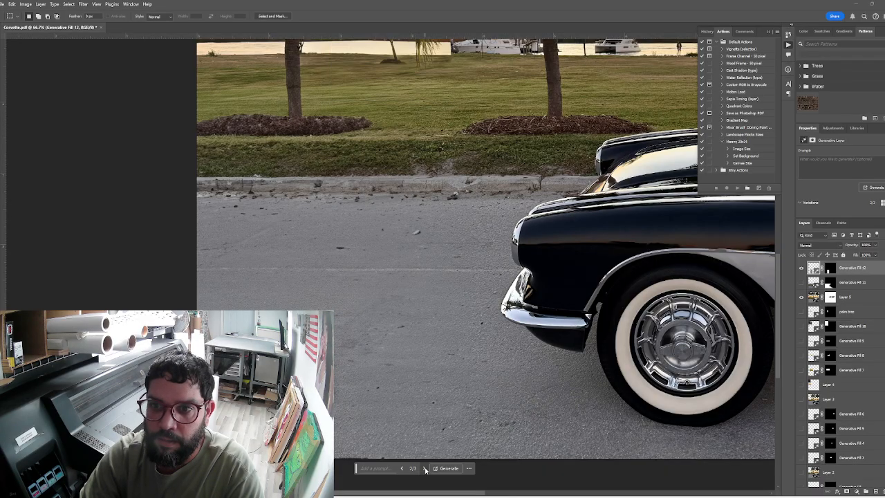
scroll(335, 323, up, 3)
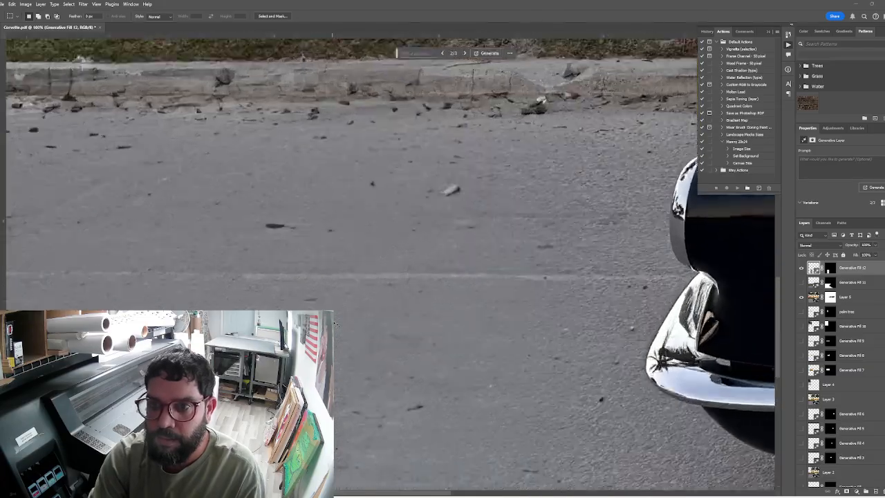
scroll(335, 324, down, 3)
scroll(336, 323, down, 1)
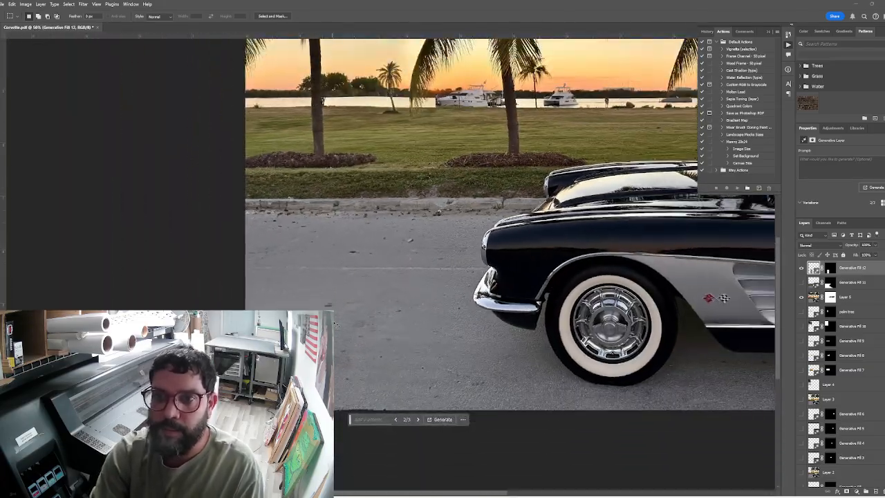
drag(480, 199, 444, 254)
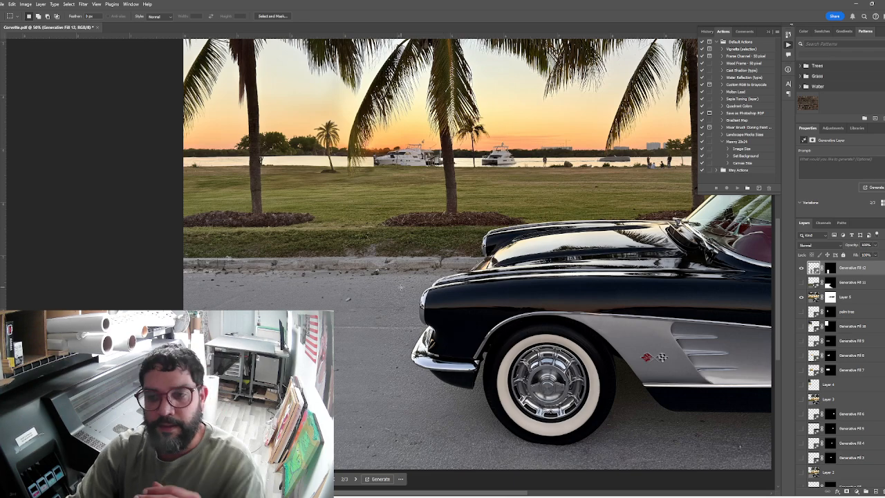
click(830, 269)
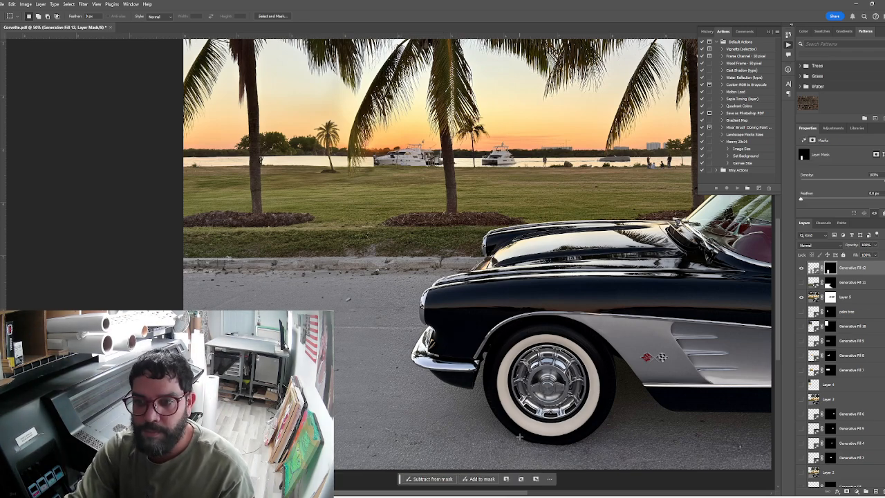
Export the finished picture as a JPG at quality 7 and 50% scale
scroll(520, 437, down, 2)
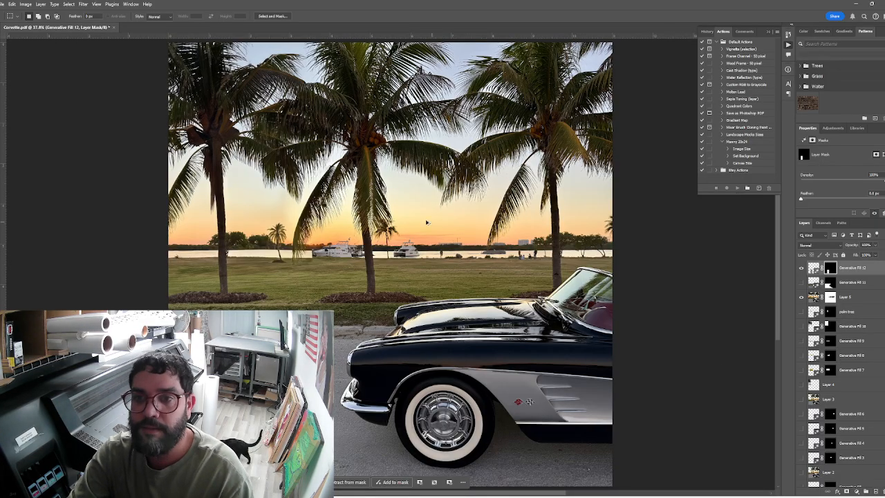
key(ctrl+shift+alt+w)
drag(580, 137, 588, 138)
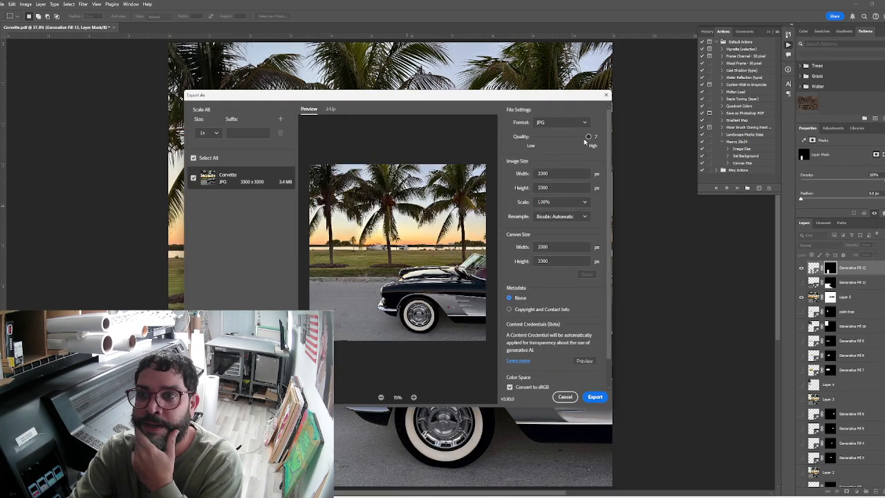
click(556, 202)
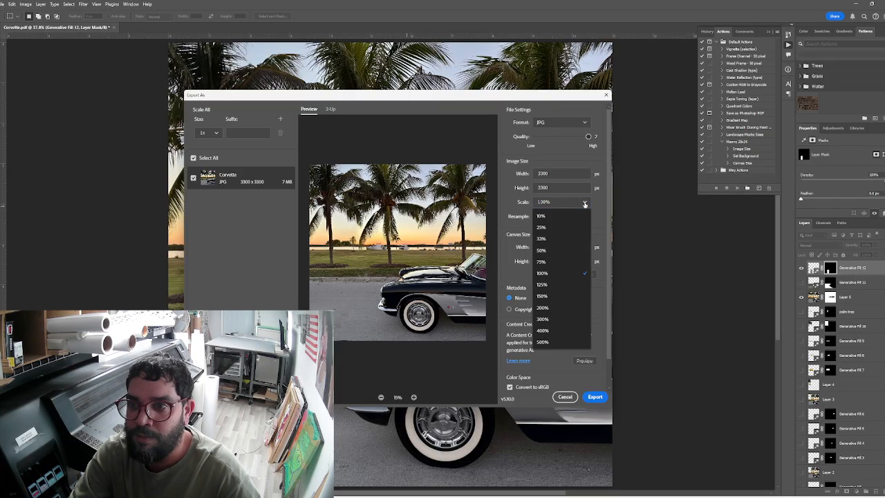
click(551, 251)
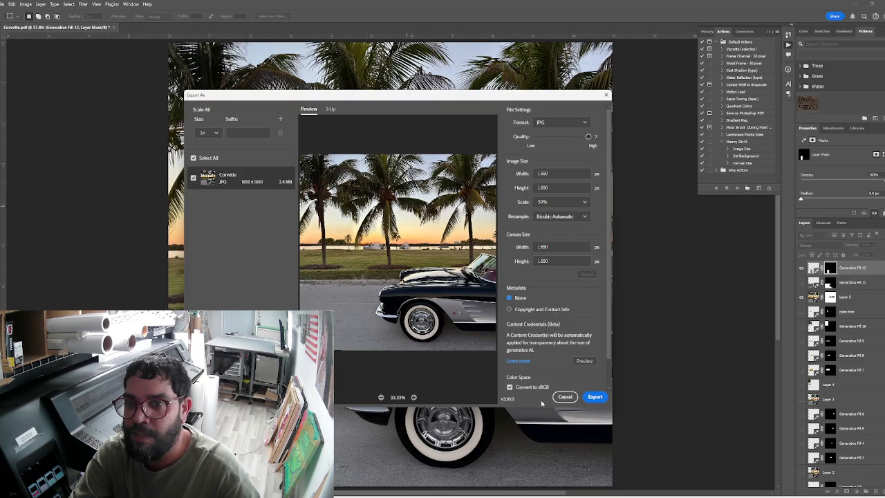
click(595, 397)
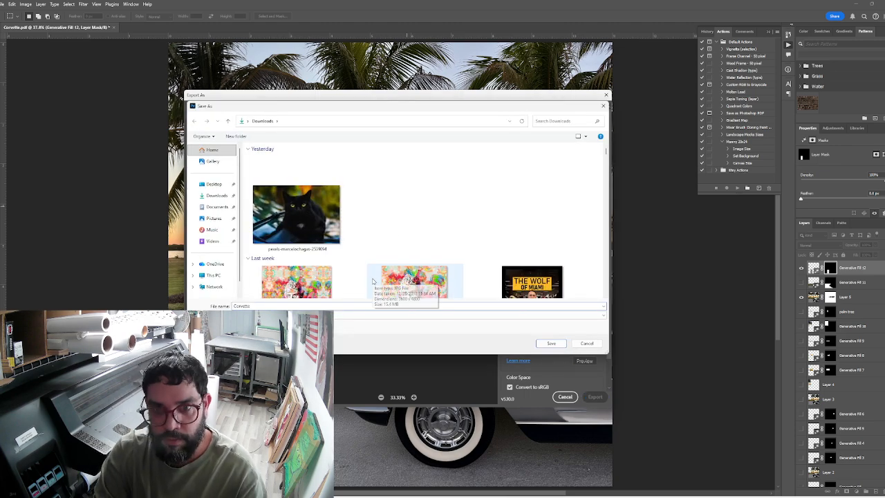
Save the exported image in the Downloads folder as Corvette Edit
key(Right)
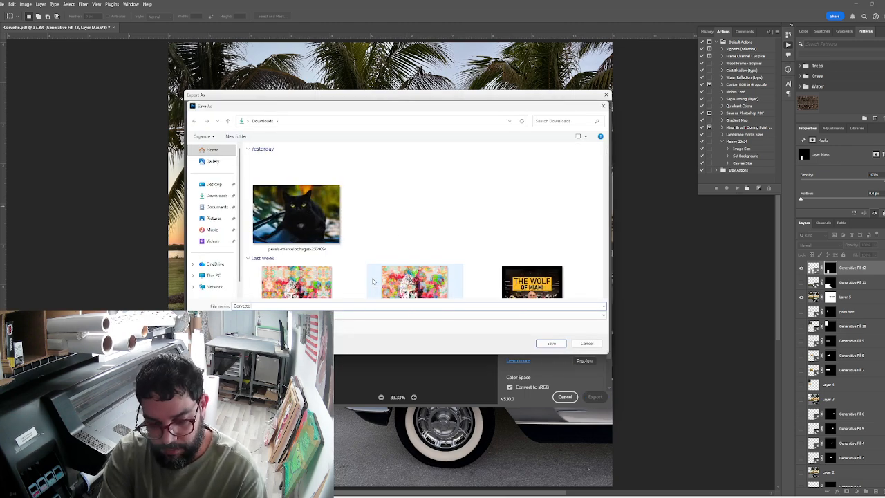
text(0)
key(BackSpace)
text(E)
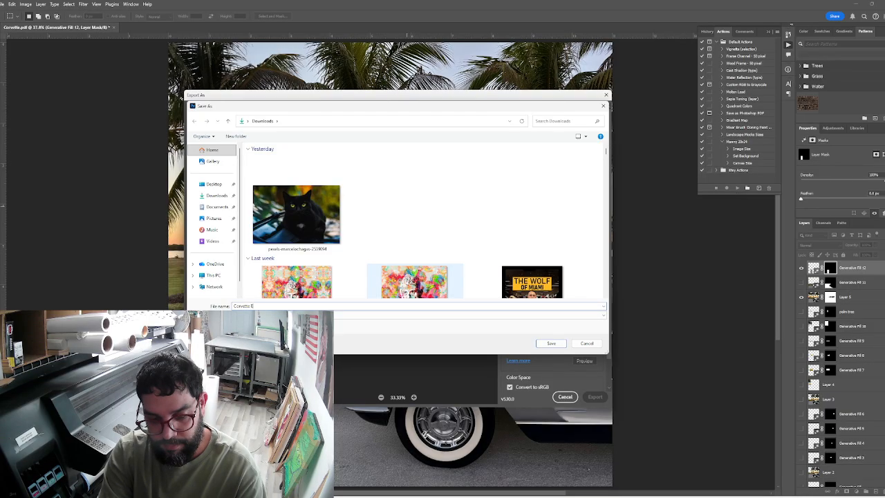
text(dit)
key(Return)
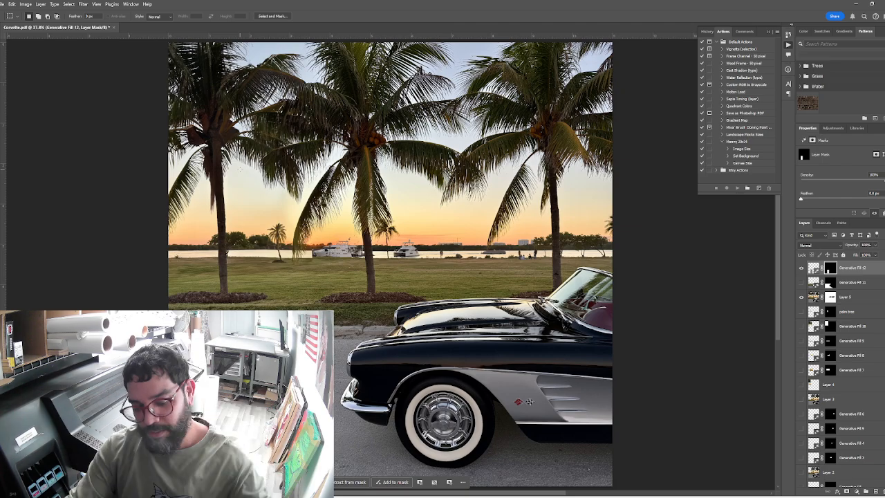
Stamp all visible layers into a new merged layer above the topmost generative fill
key(ctrl+equal)
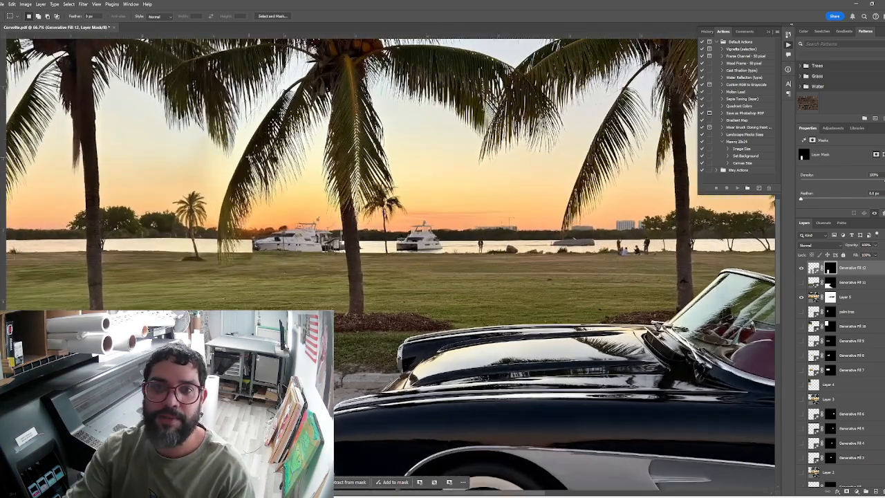
key(ctrl+equal)
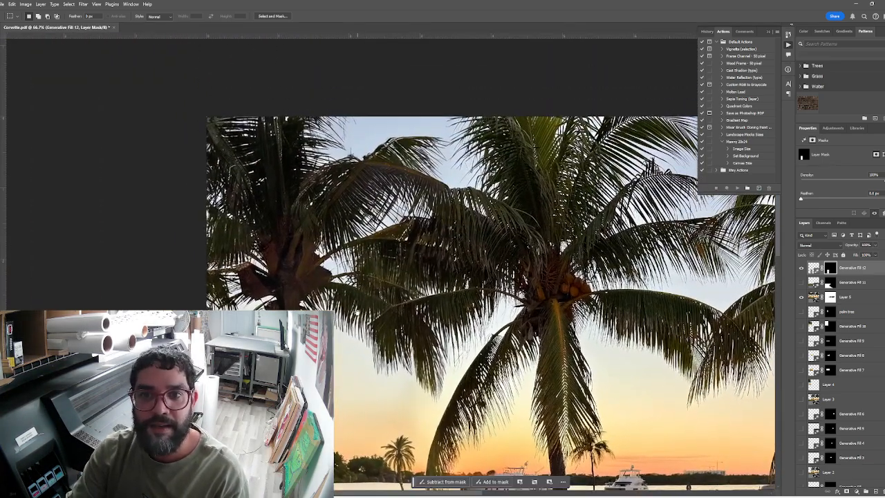
click(855, 271)
key(ctrl+shift+alt+e)
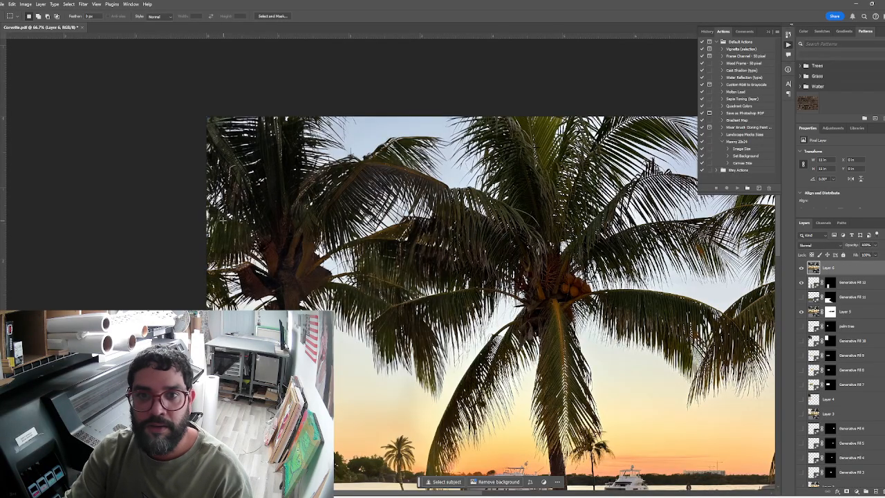
Try Generative Fill with the prompt "coconuts" on the far-left palm's crown, compare the variations, and delete the generated layer
drag(221, 214, 368, 352)
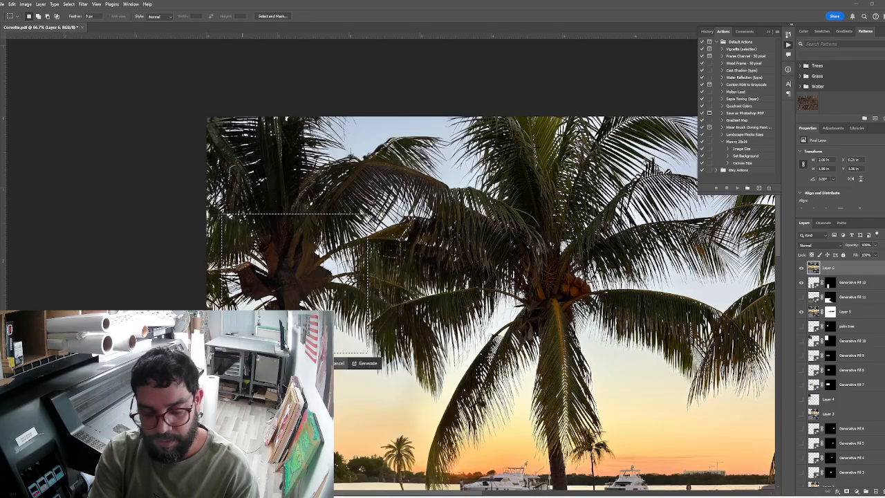
click(366, 363)
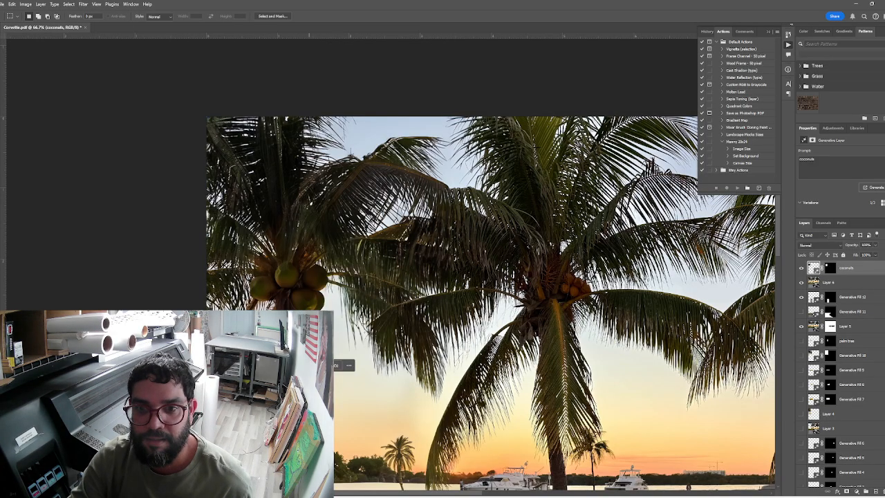
click(305, 365)
click(305, 365)
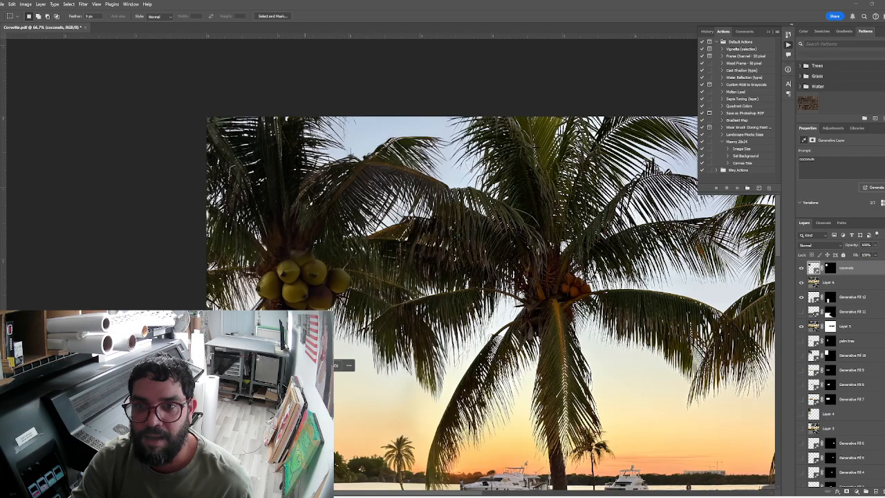
key(ctrl+0)
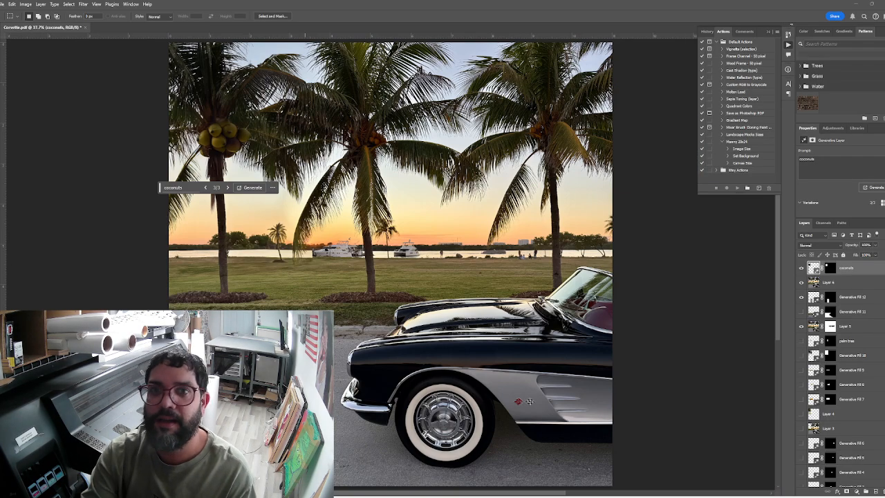
click(228, 188)
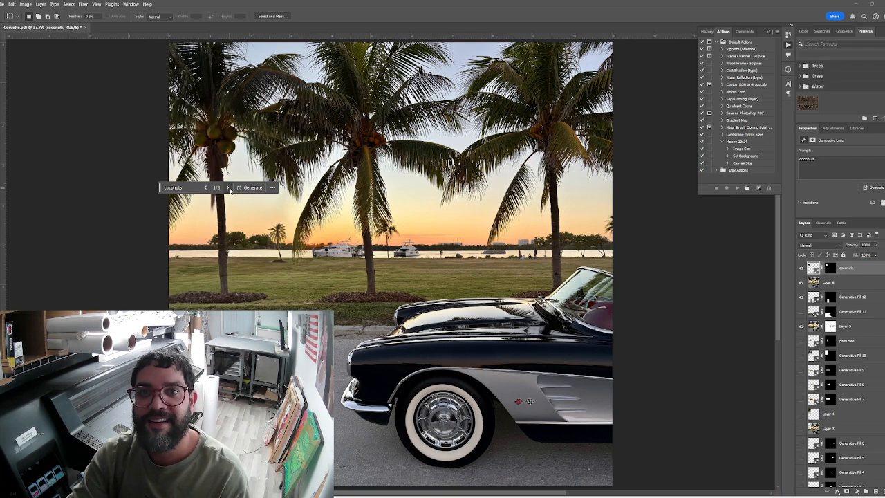
click(228, 188)
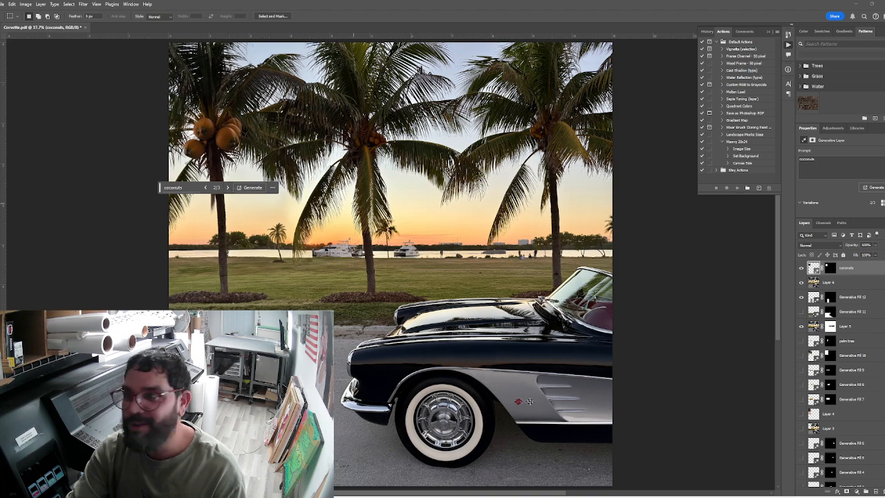
key(Delete)
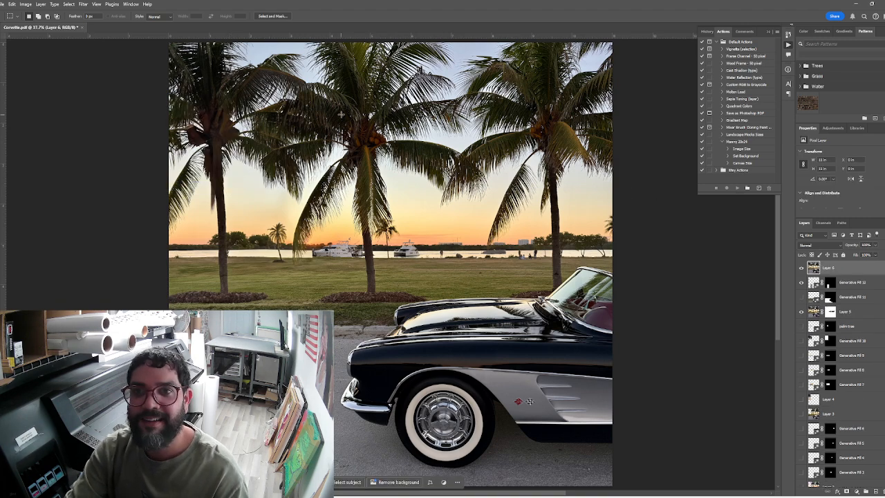
Copy the center of the right palm's crown to a new layer and move it over the far-left palm's crown
mouse_move(520, 103)
mouse_down()
mouse_move(584, 138)
mouse_move(577, 164)
mouse_up()
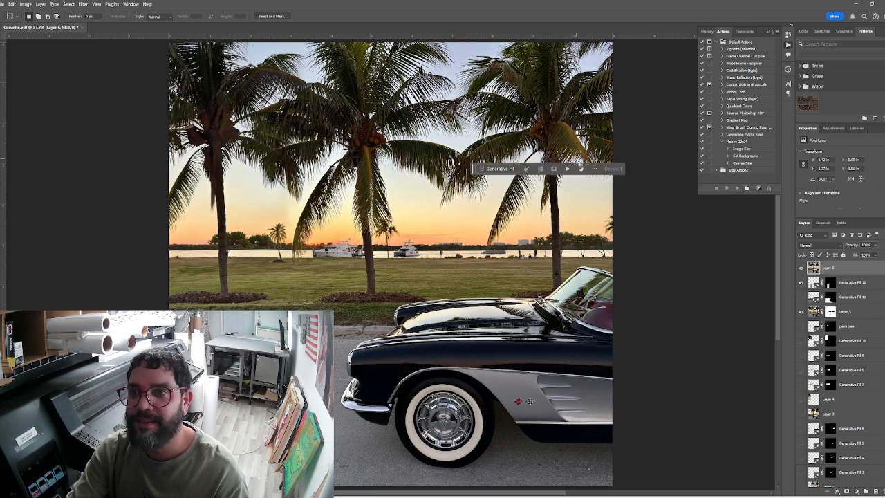
key(ctrl+j)
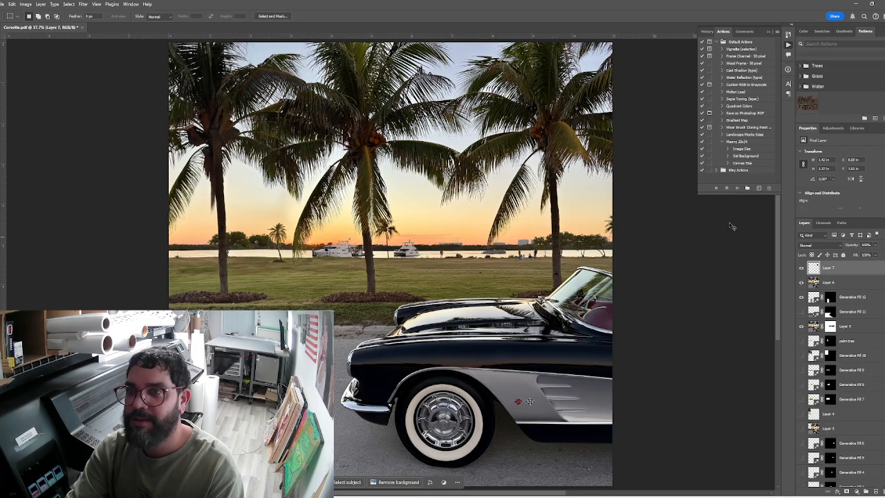
key(v)
drag(546, 135, 206, 138)
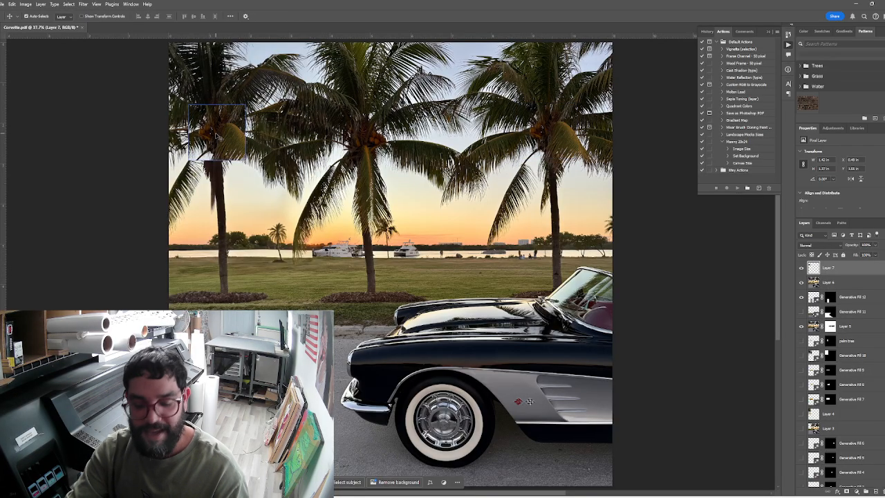
Select the area around the far-left palm's crown, fill it generatively without a prompt, and choose the third variation
key(m)
drag(178, 92, 269, 178)
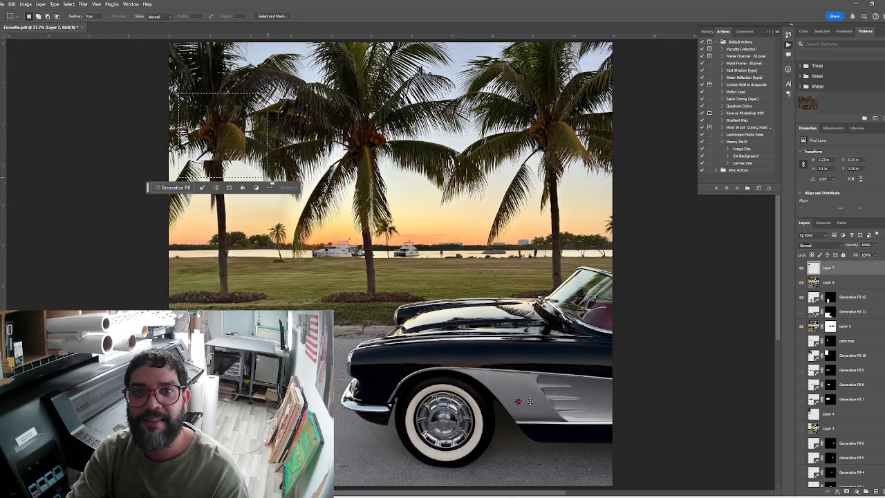
click(194, 188)
click(292, 187)
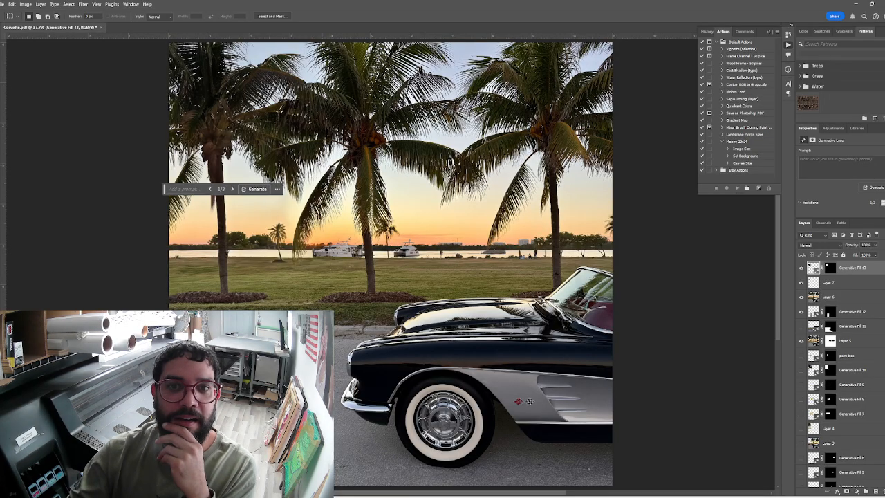
click(231, 190)
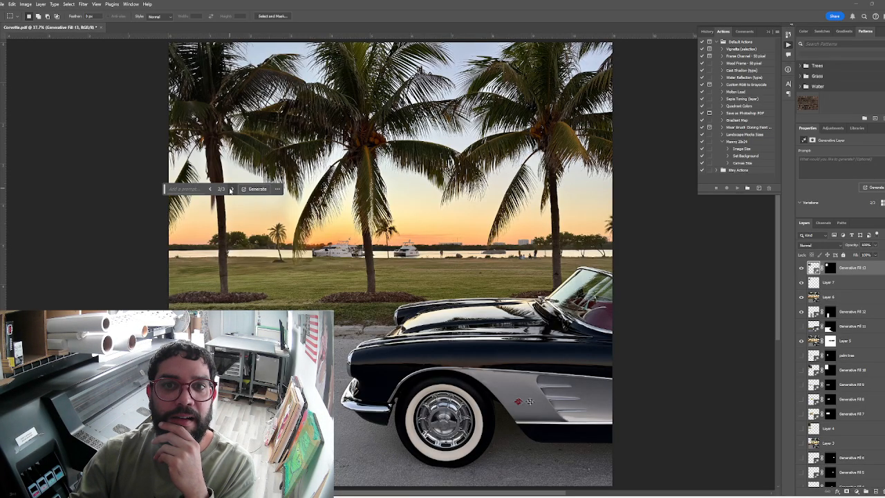
click(231, 190)
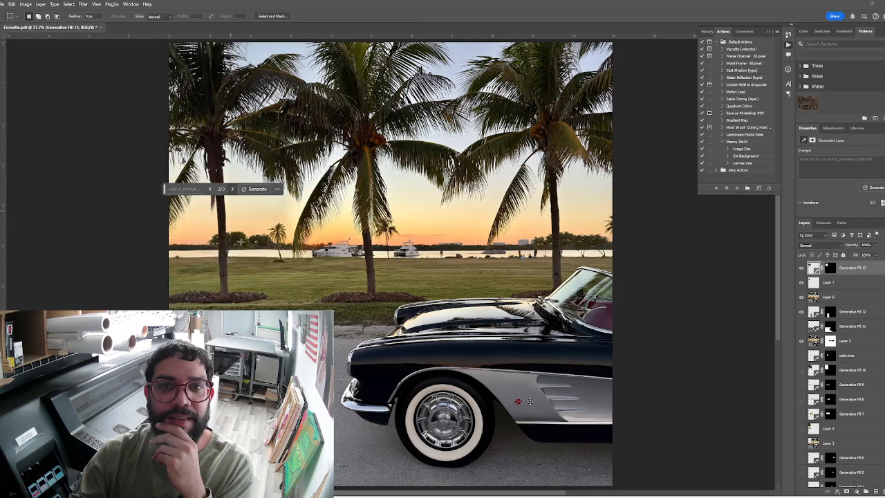
drag(166, 188, 498, 188)
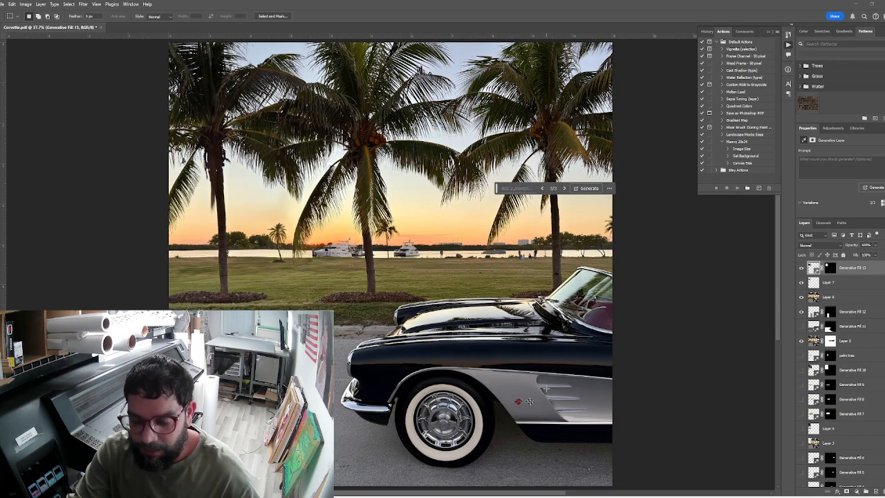
Select the fender area above the front wheel arch, fill it generatively without a prompt, compare the variations, and keep the first
key(ctrl+plus)
key(ctrl+plus)
scroll(546, 389, up, 3)
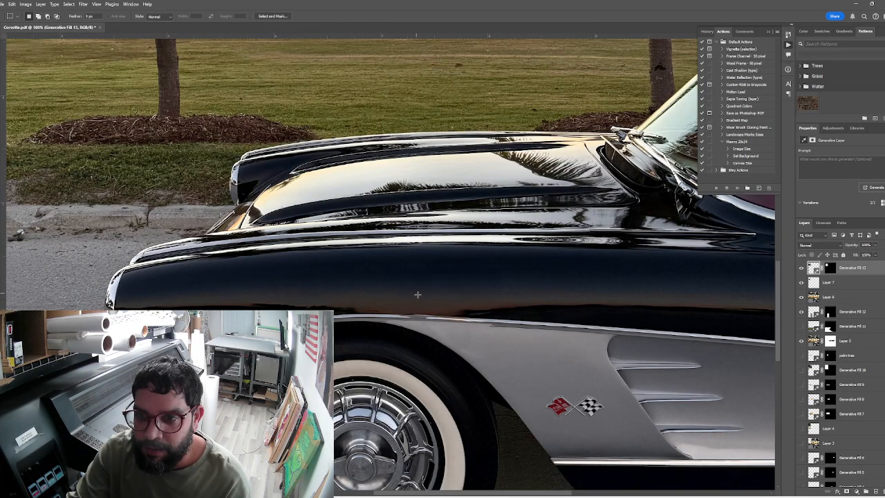
drag(415, 293, 502, 374)
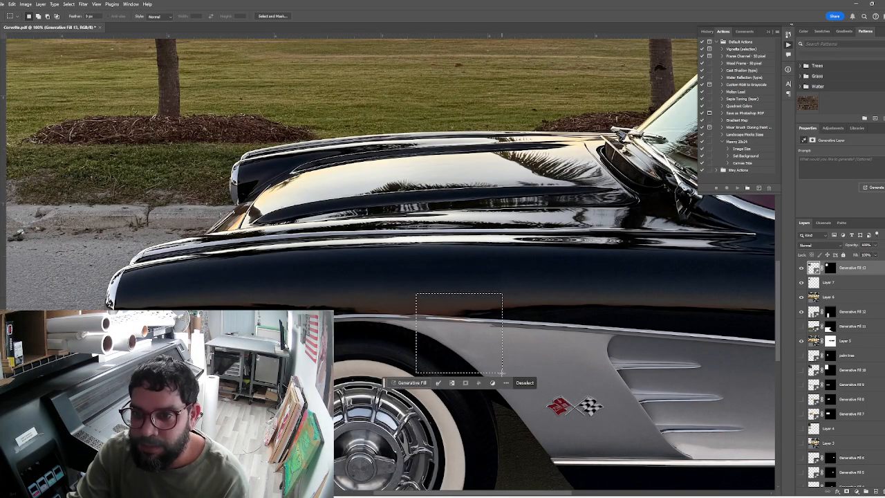
click(529, 383)
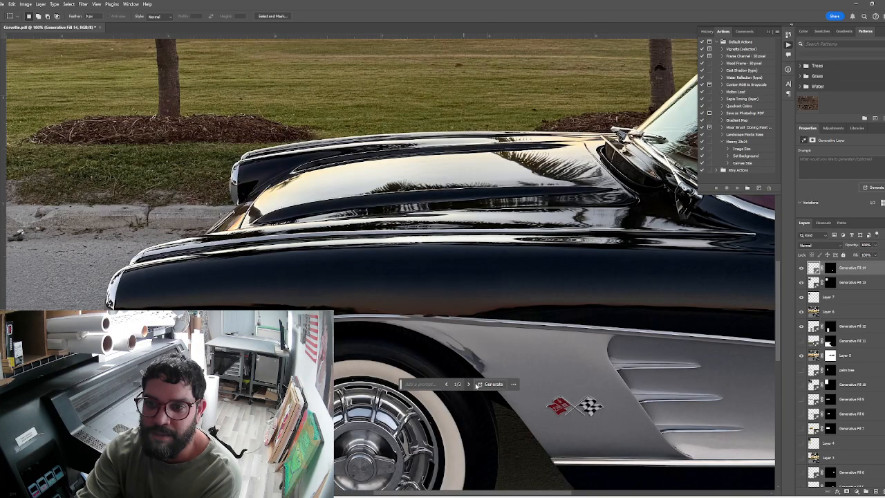
click(469, 383)
click(469, 384)
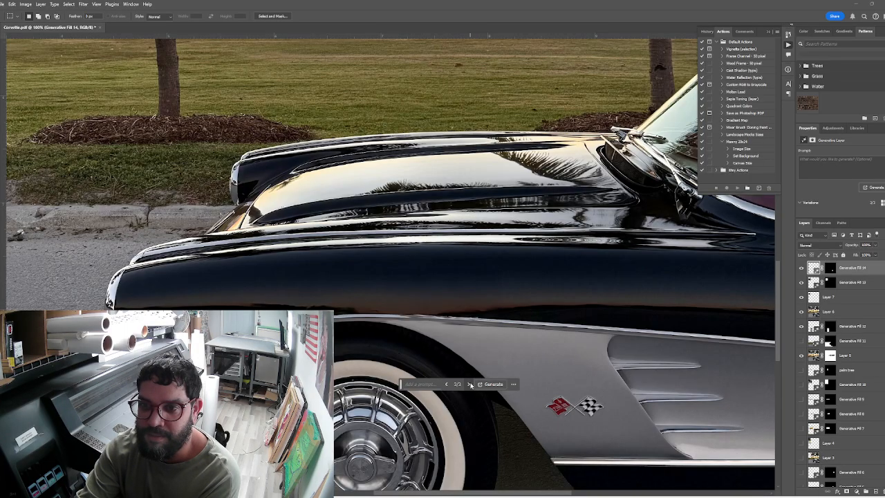
click(446, 384)
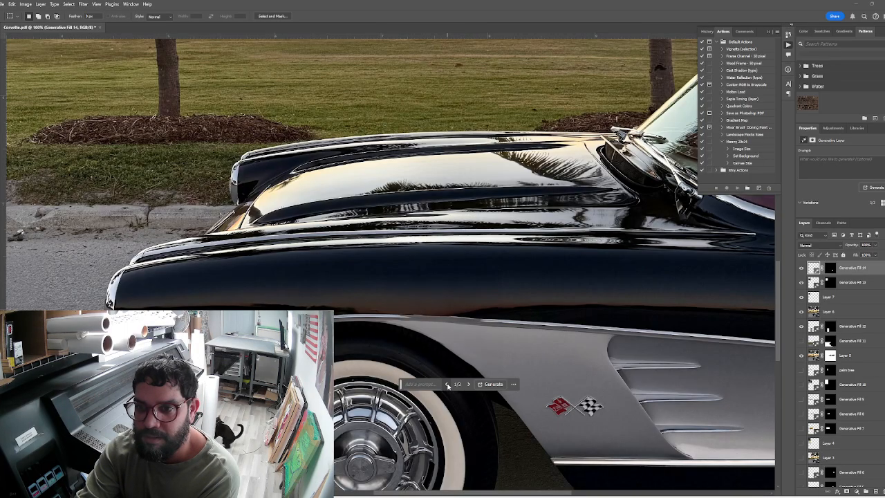
click(446, 384)
scroll(521, 353, down, 1)
scroll(520, 353, down, 1)
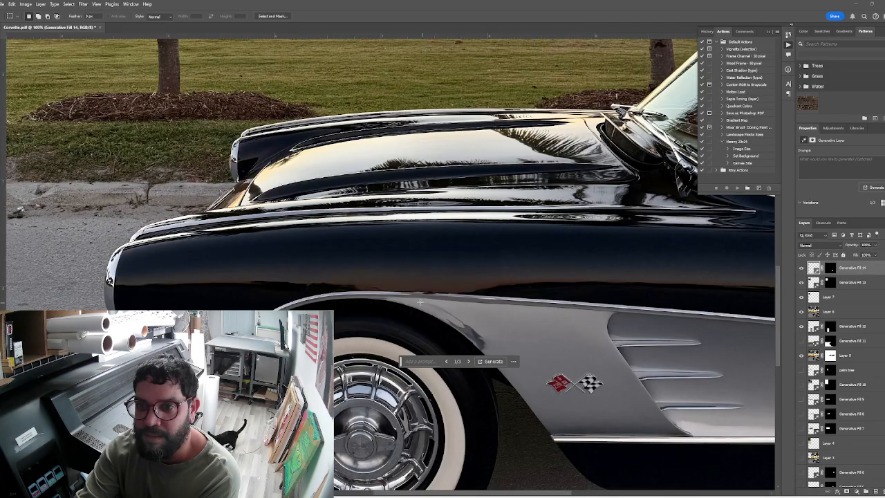
drag(408, 299, 504, 379)
click(442, 316)
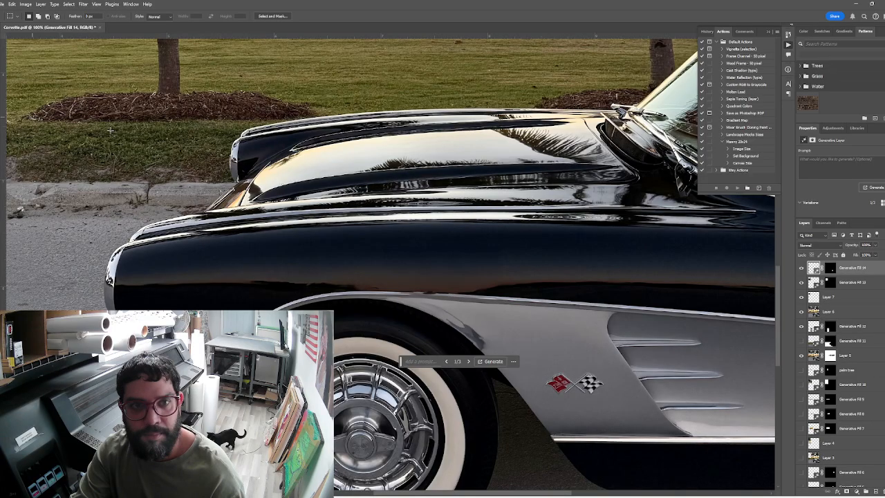
Outline the blemished rear edge of the front wheel arch with the Polygonal Lasso and apply Generative Fill without a prompt
key(l)
click(420, 302)
click(502, 319)
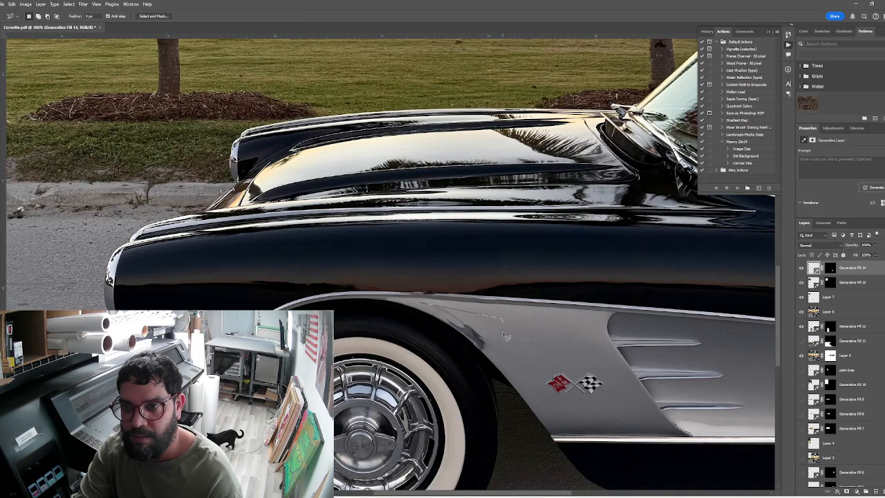
click(502, 356)
click(475, 367)
click(409, 317)
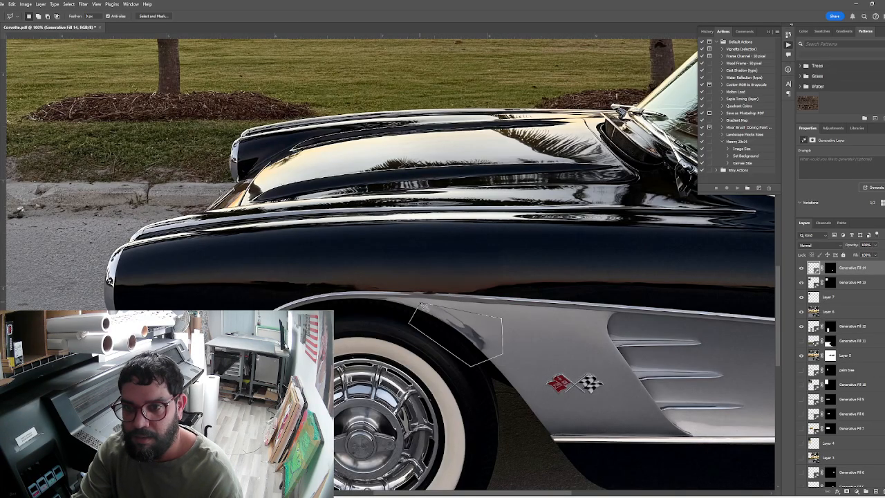
click(423, 308)
click(408, 375)
click(525, 377)
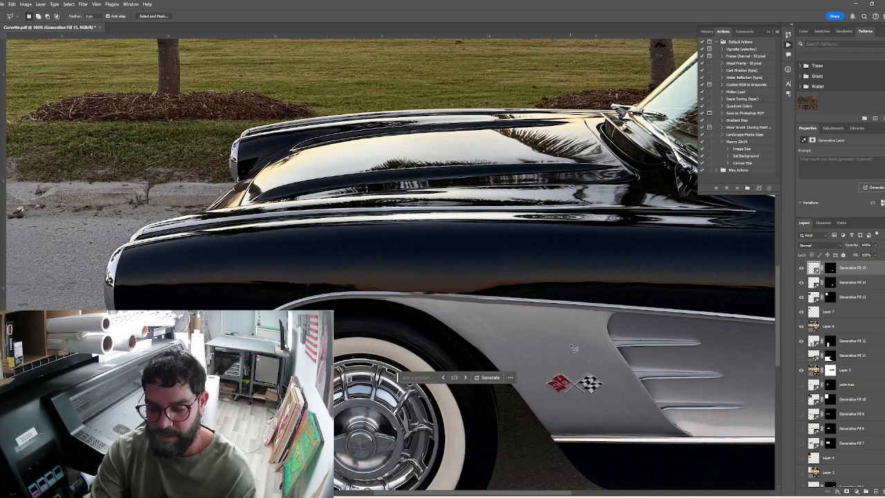
Toggle the visibility of the latest wheel arch fill layers to compare the whole picture before and after
key(ctrl+0)
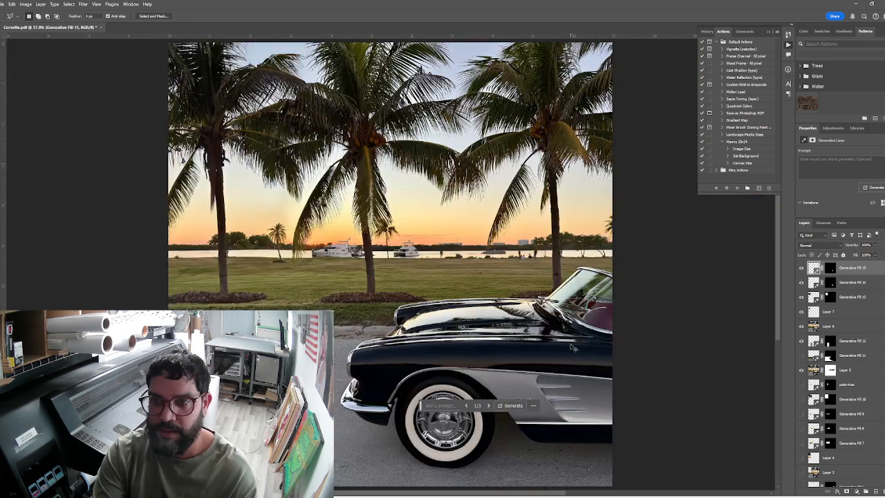
click(802, 268)
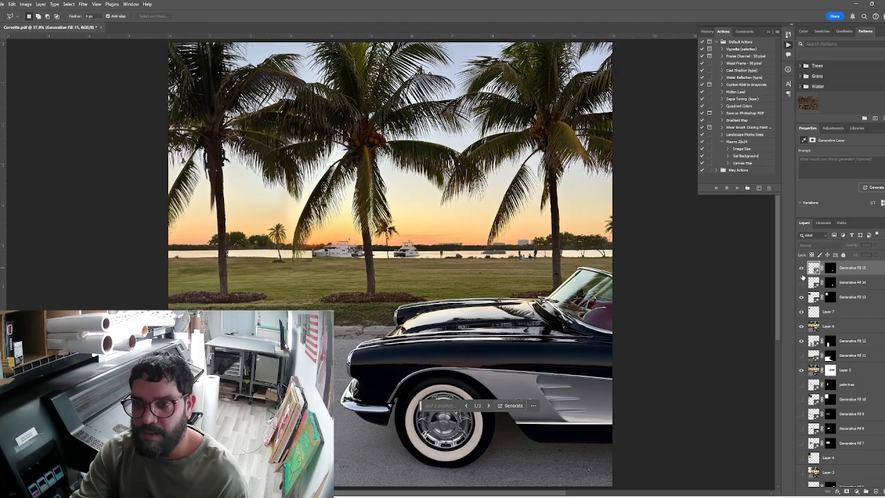
click(802, 275)
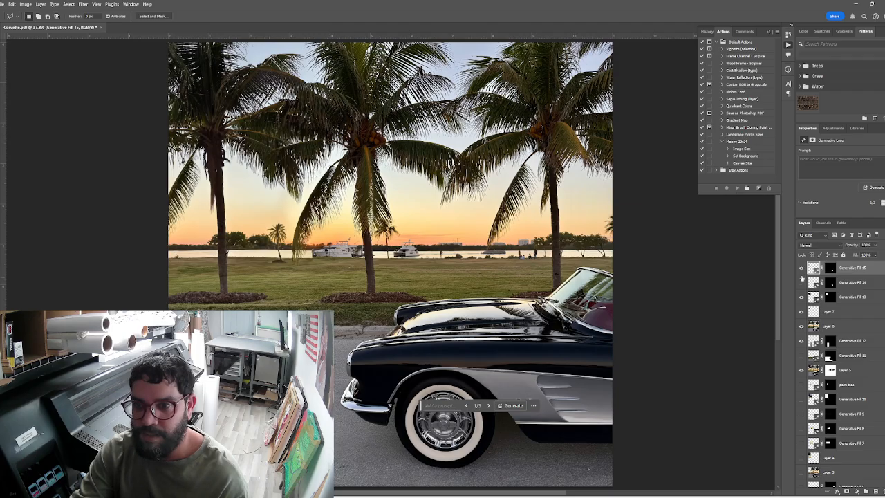
click(802, 270)
click(802, 271)
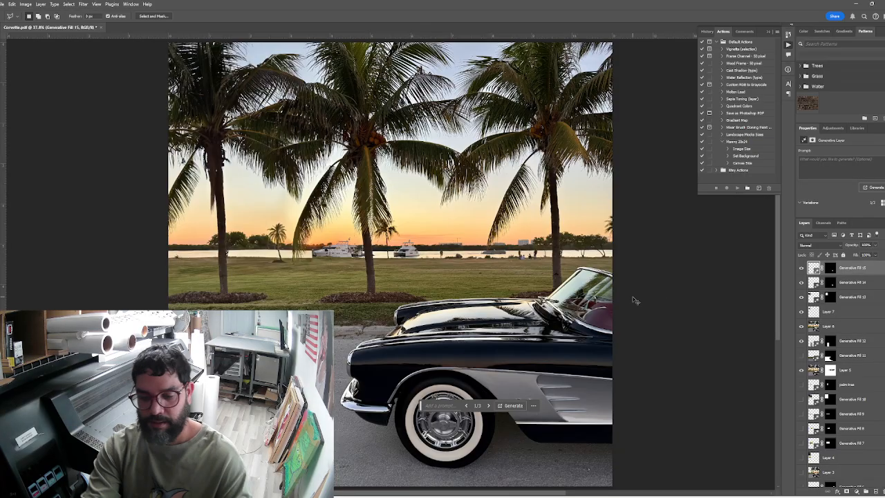
Export the retouched picture again to the Downloads folder, replacing the existing Corvette Edit file
key(ctrl+alt+shift+w)
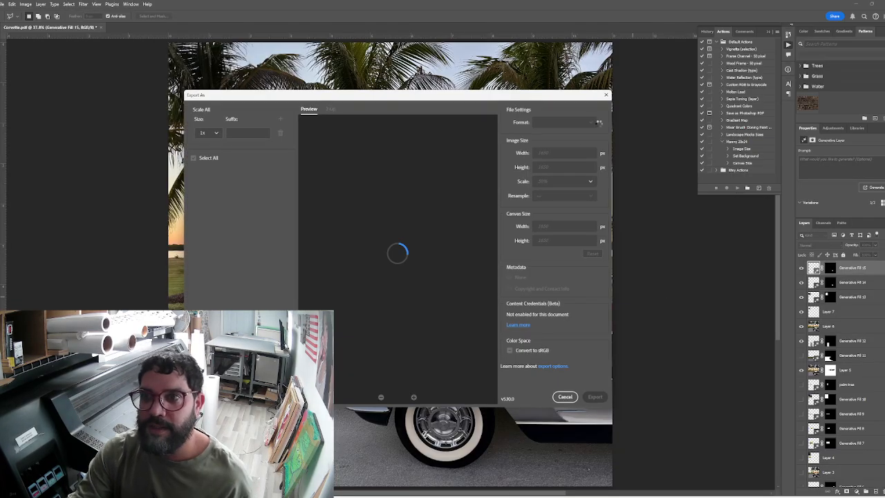
click(585, 397)
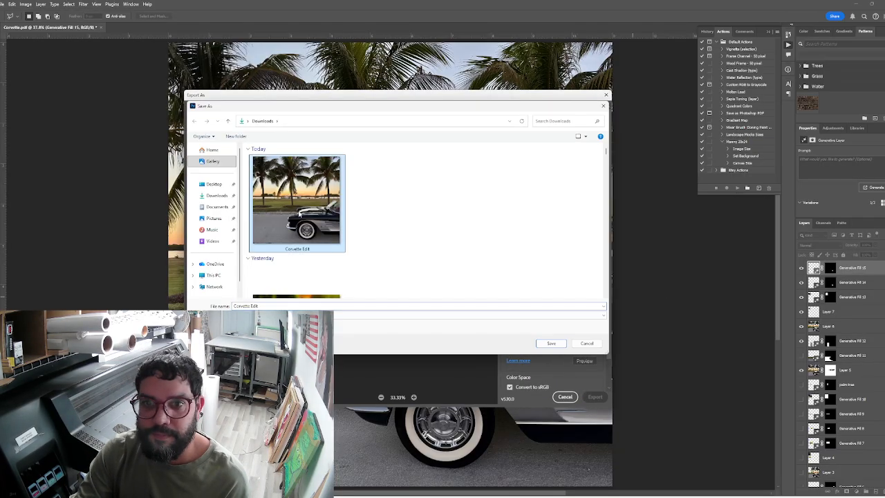
click(551, 344)
click(459, 252)
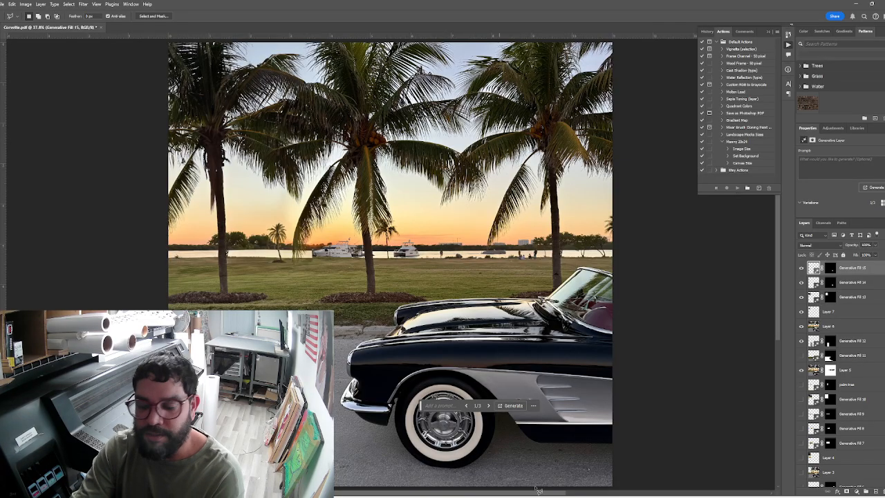
click(532, 456)
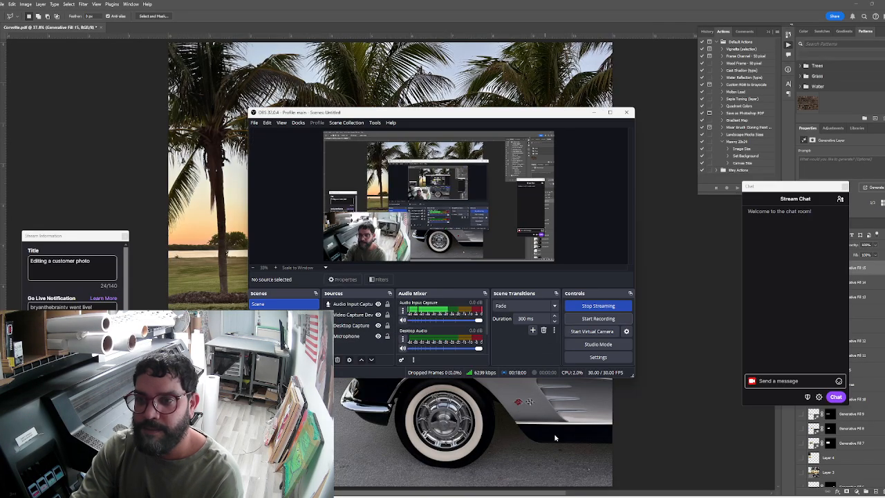